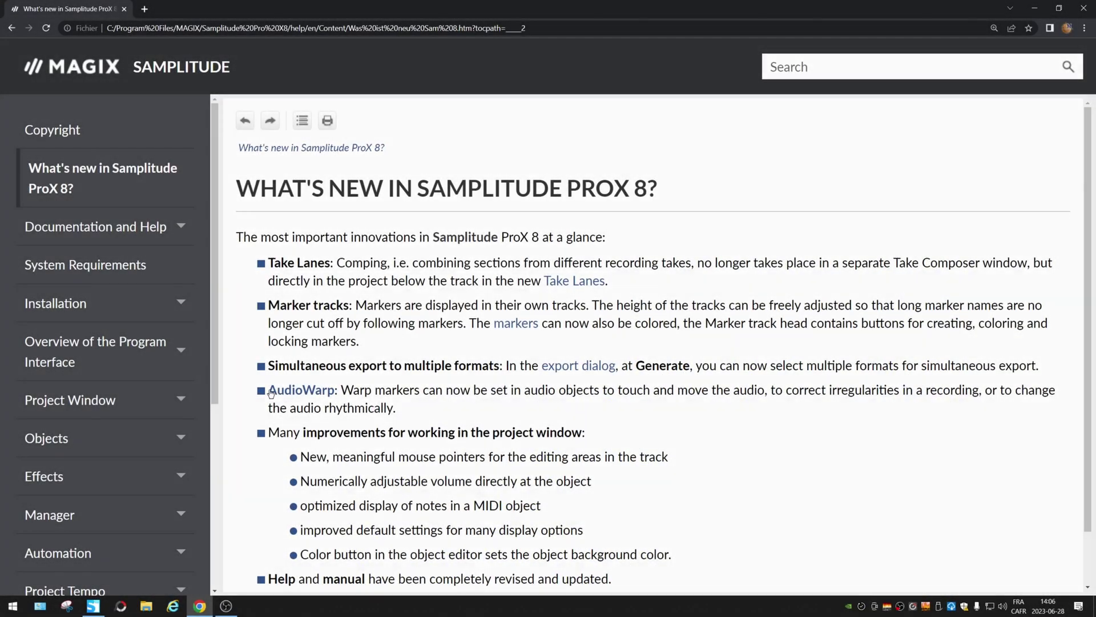
Step: Highlight the AudioWarp description on the help page, then close Chrome to return to Samp_new.VIP
left_click_drag(268, 390, 443, 409)
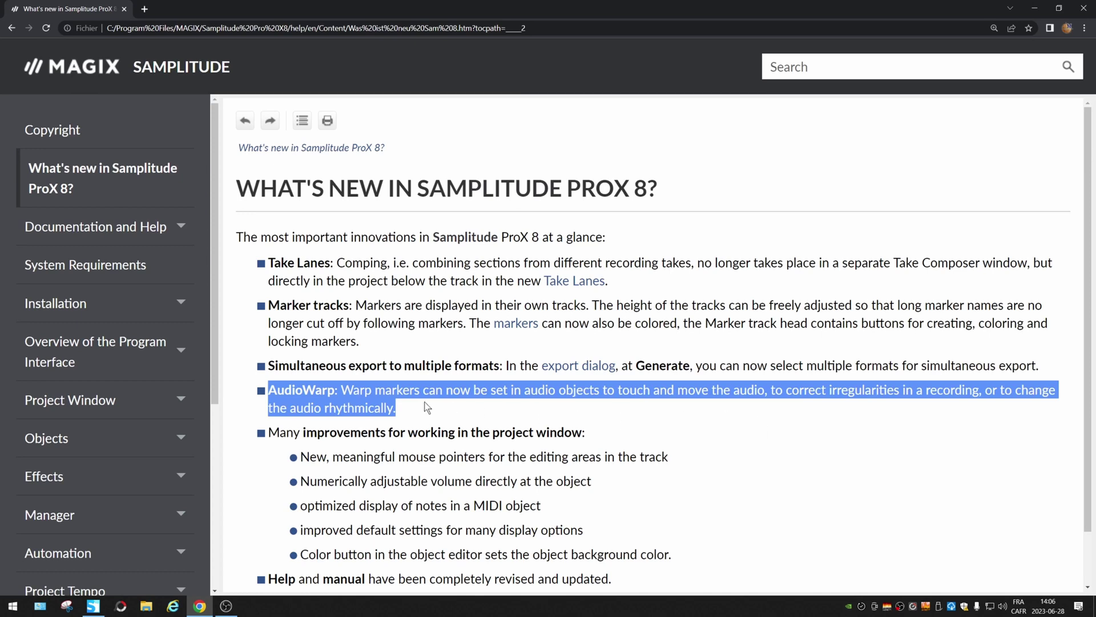
left_click(635, 408)
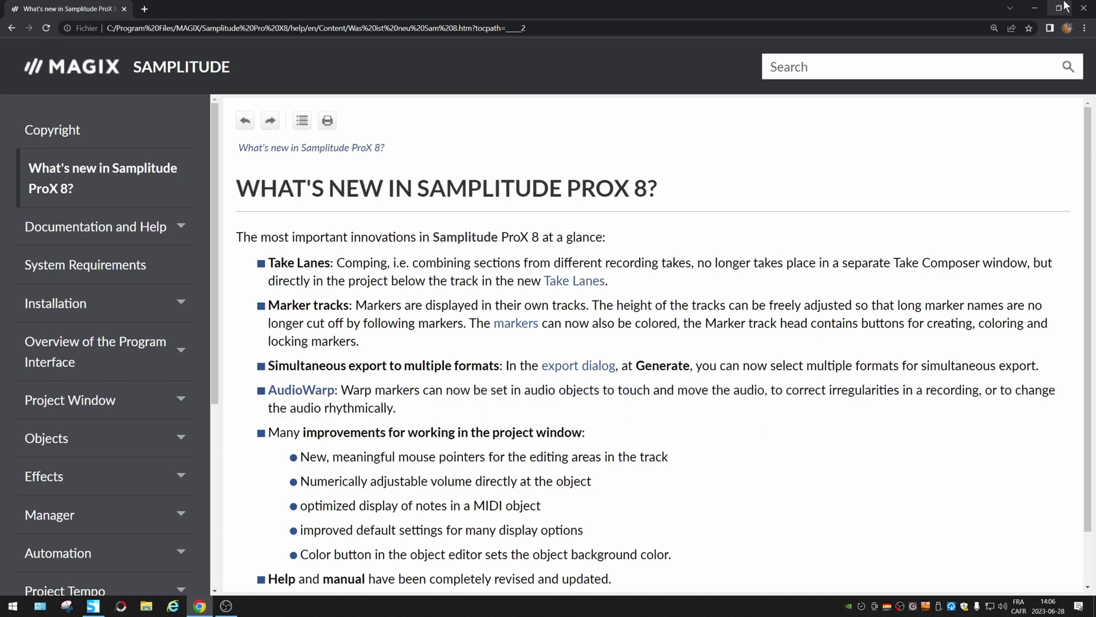
left_click(1083, 8)
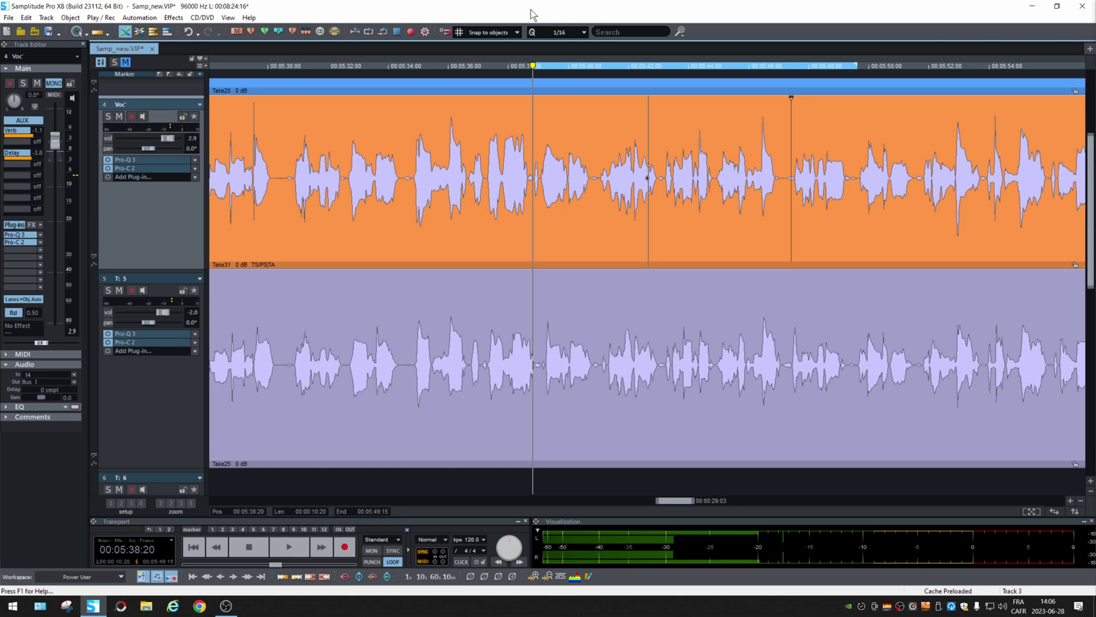
Step: Play and stop the two vocal takes, then zoom in horizontally around 00:05:38
key("space")
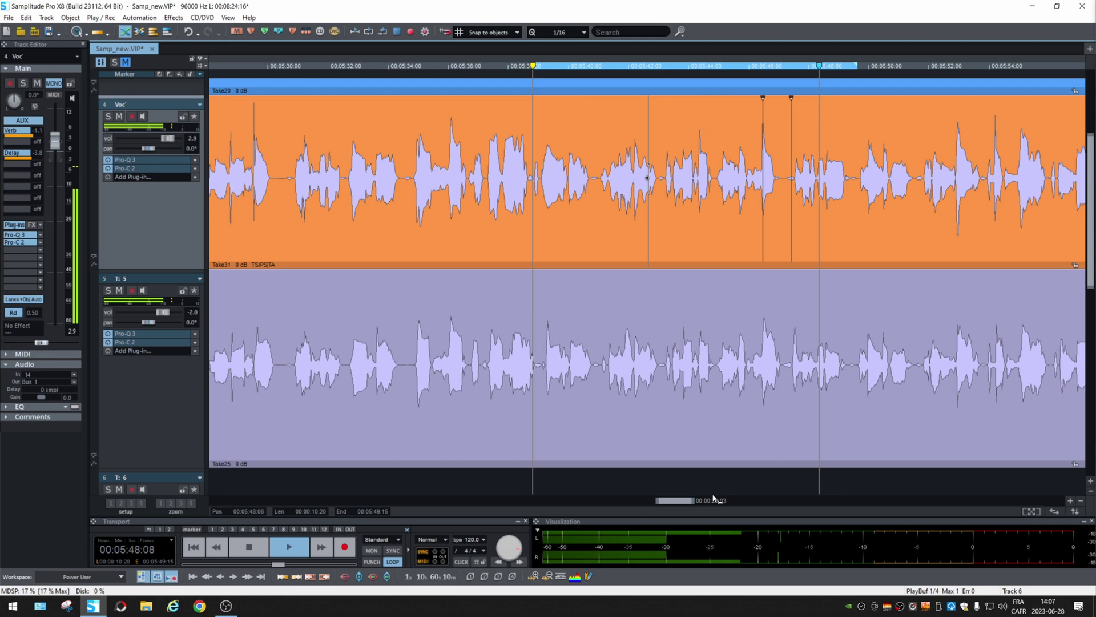
key("space")
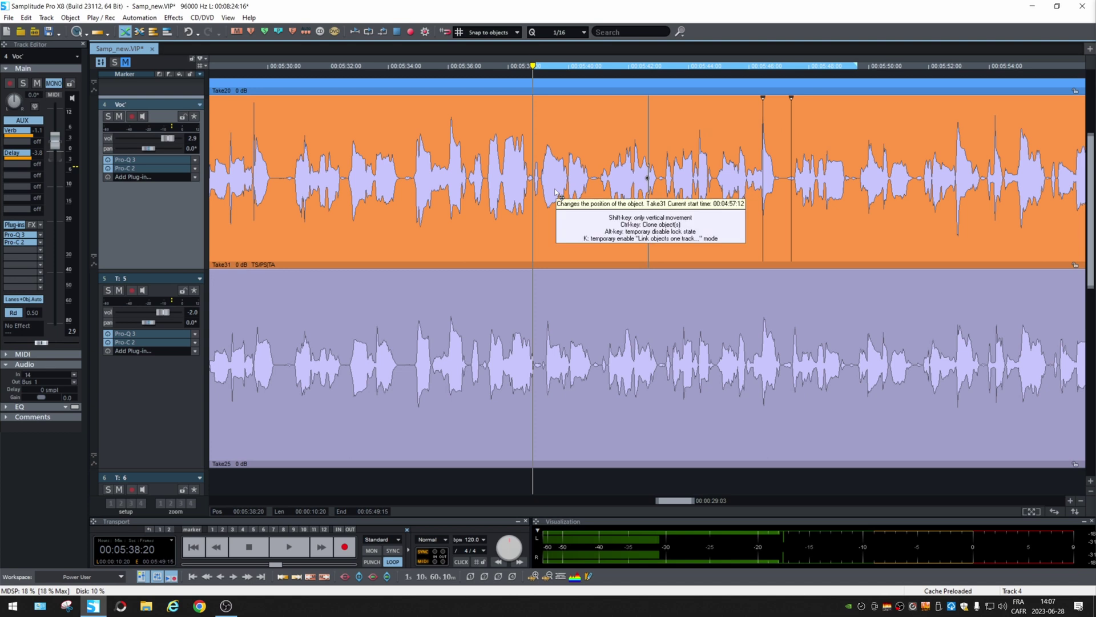
scroll(557, 193, "up", 5)
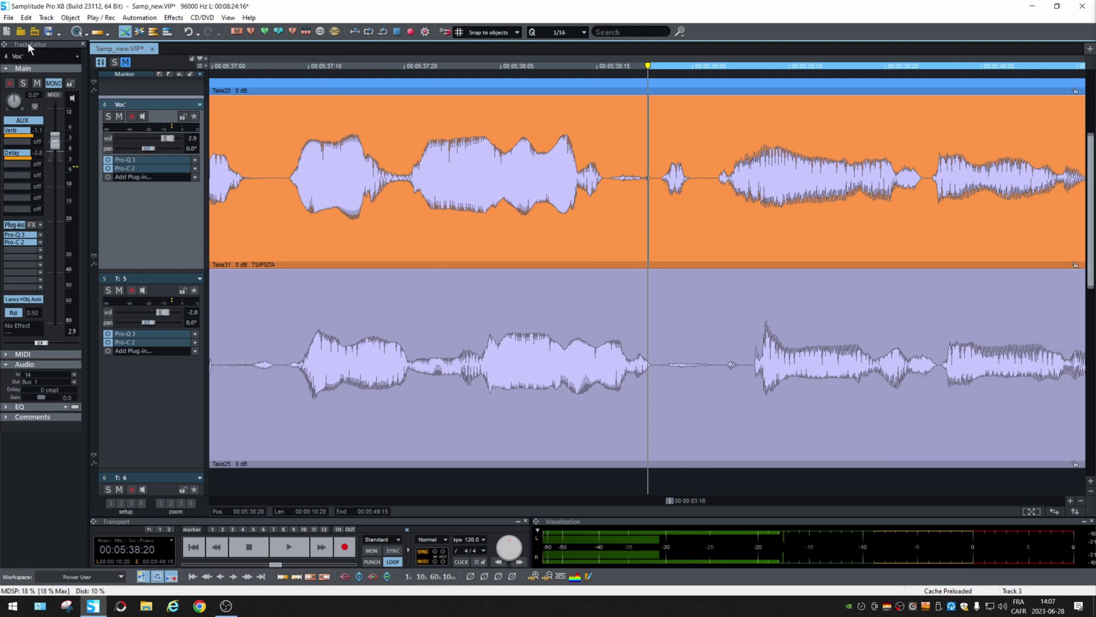
Step: In Pitch Shift/Time Stretch mode, add two warp markers to Take31 and drag the first marker later
left_click(85, 35)
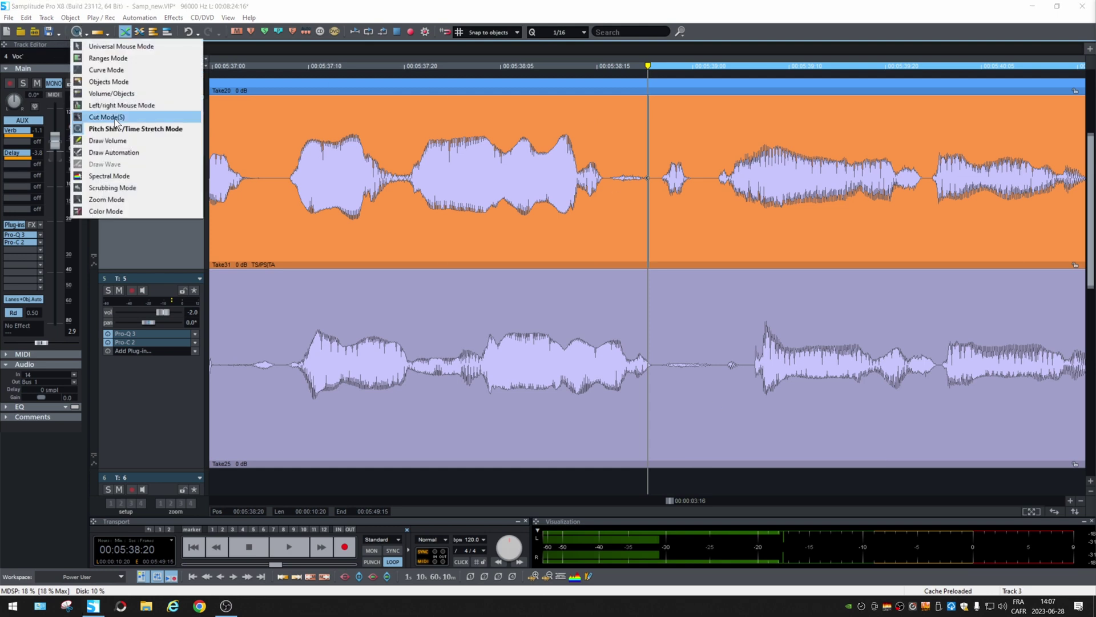
left_click(175, 131)
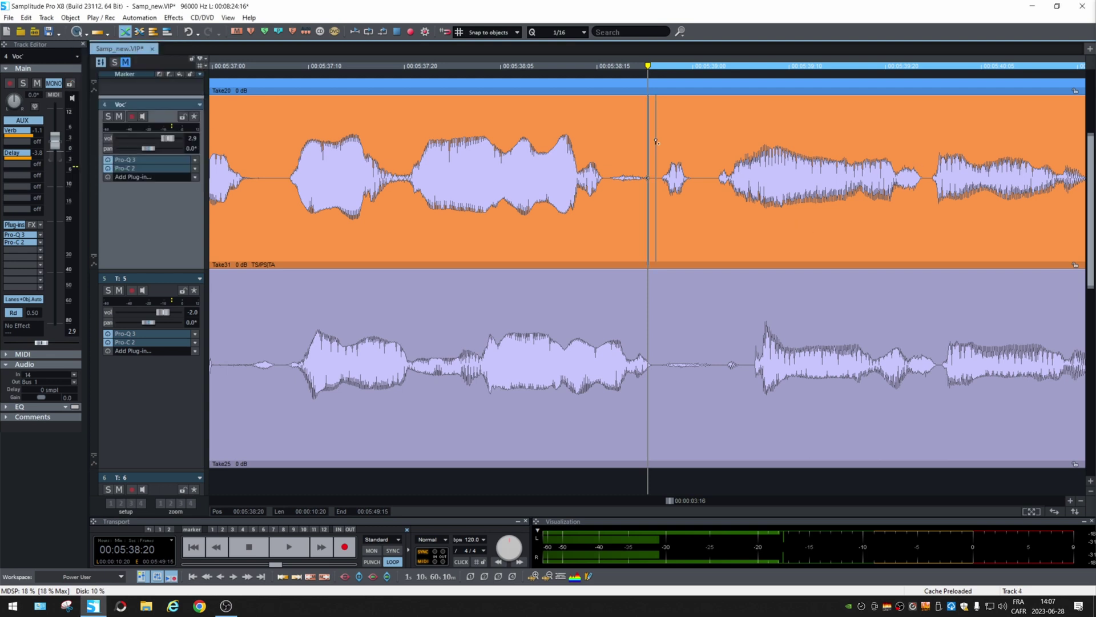
left_click(656, 142)
scroll(669, 501, "right", 3)
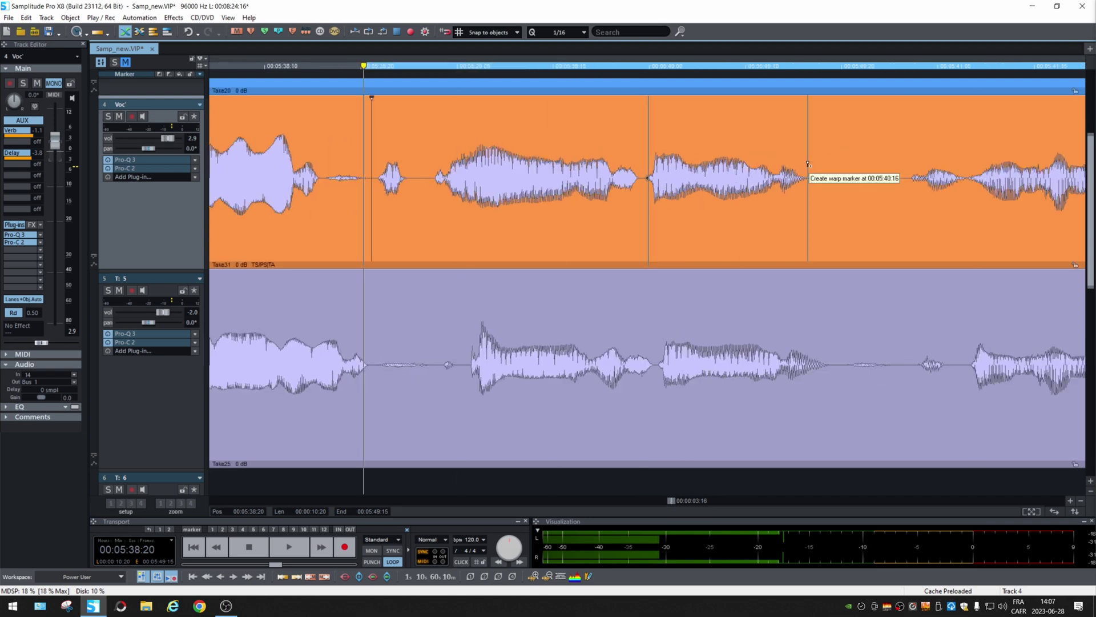
left_click(900, 155)
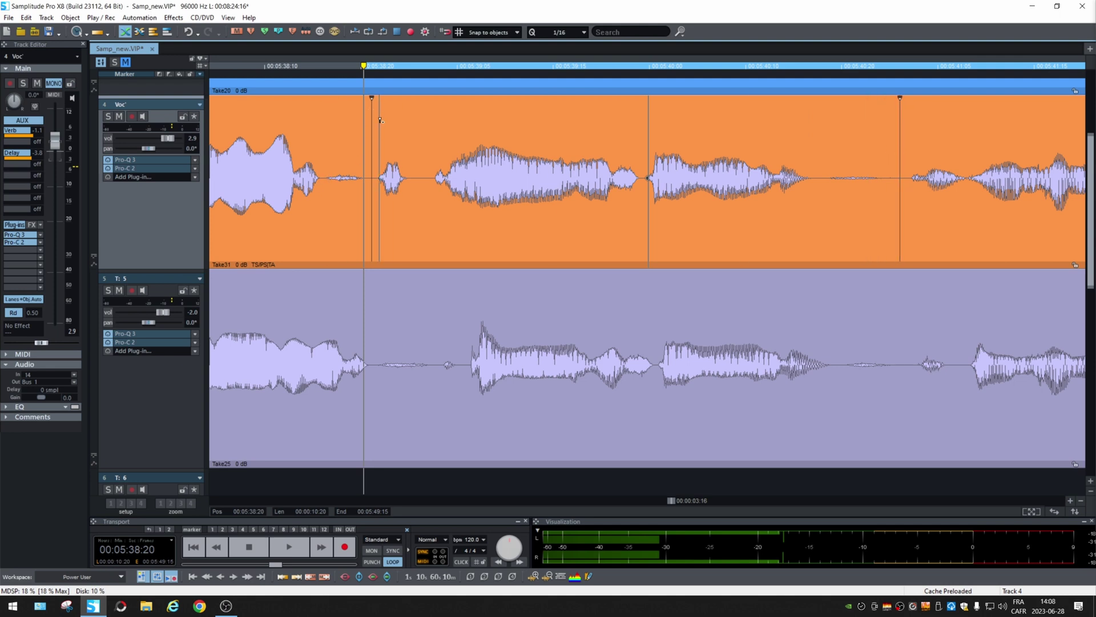
left_click_drag(370, 132, 389, 133)
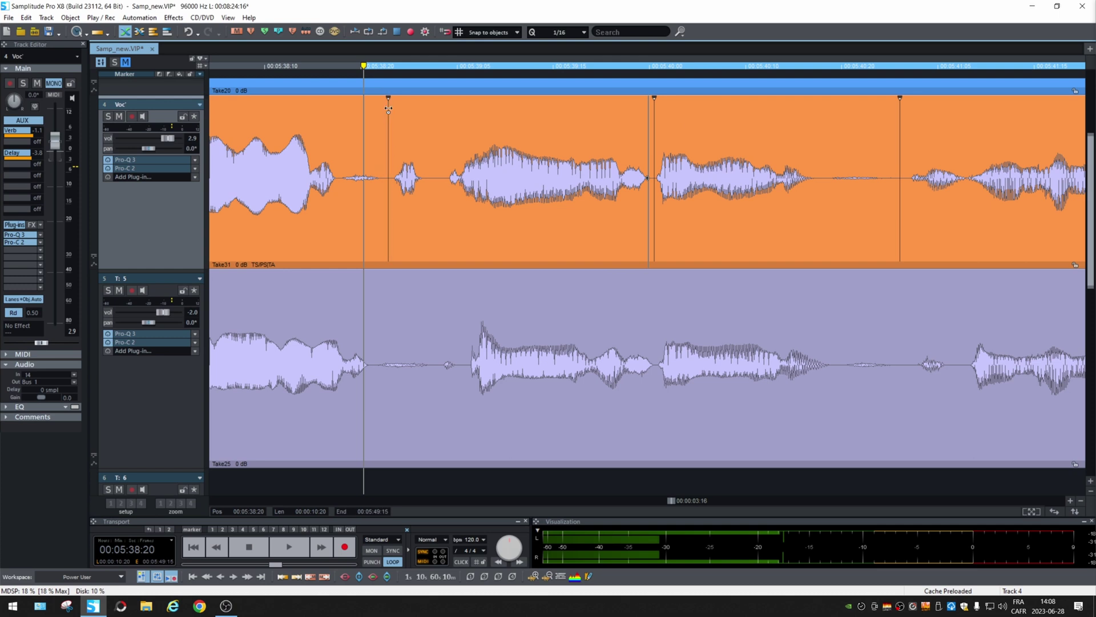
left_click_drag(391, 110, 406, 113)
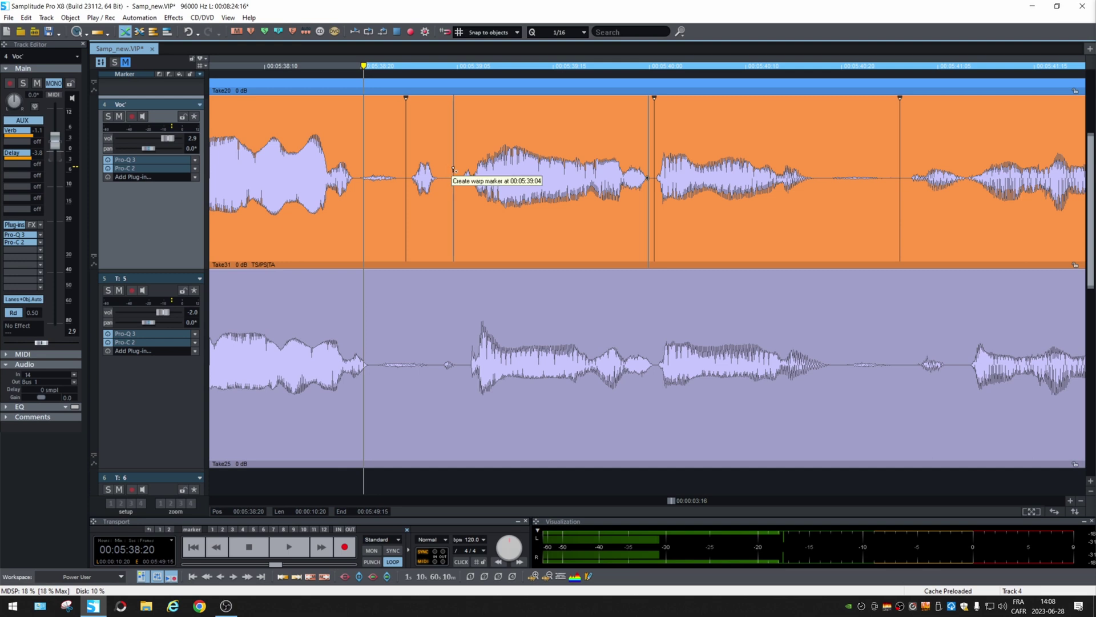
Step: Add a warp marker after Take31's short syllable, re-stretch around it, and nudge Take31 slightly later
left_click(451, 213)
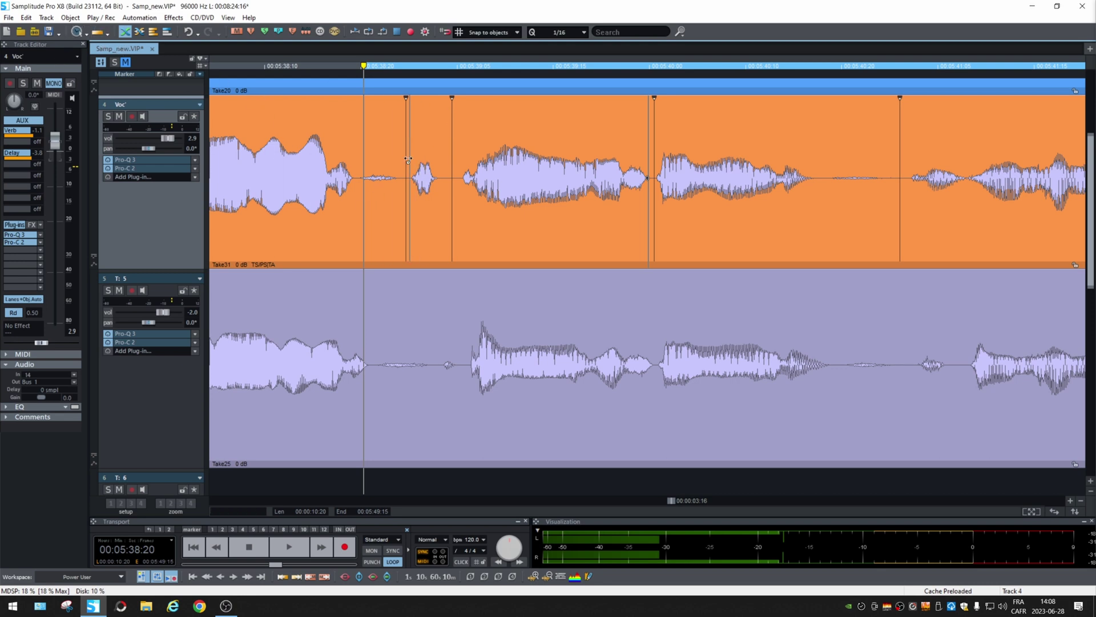
left_click_drag(406, 252, 413, 252)
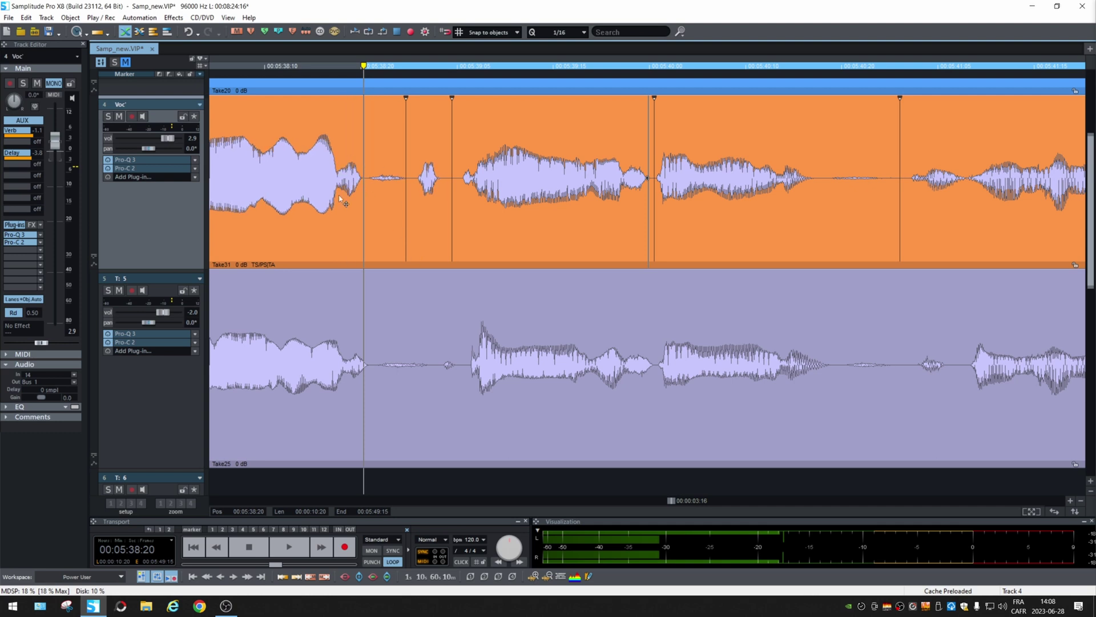
key("ctrl+z")
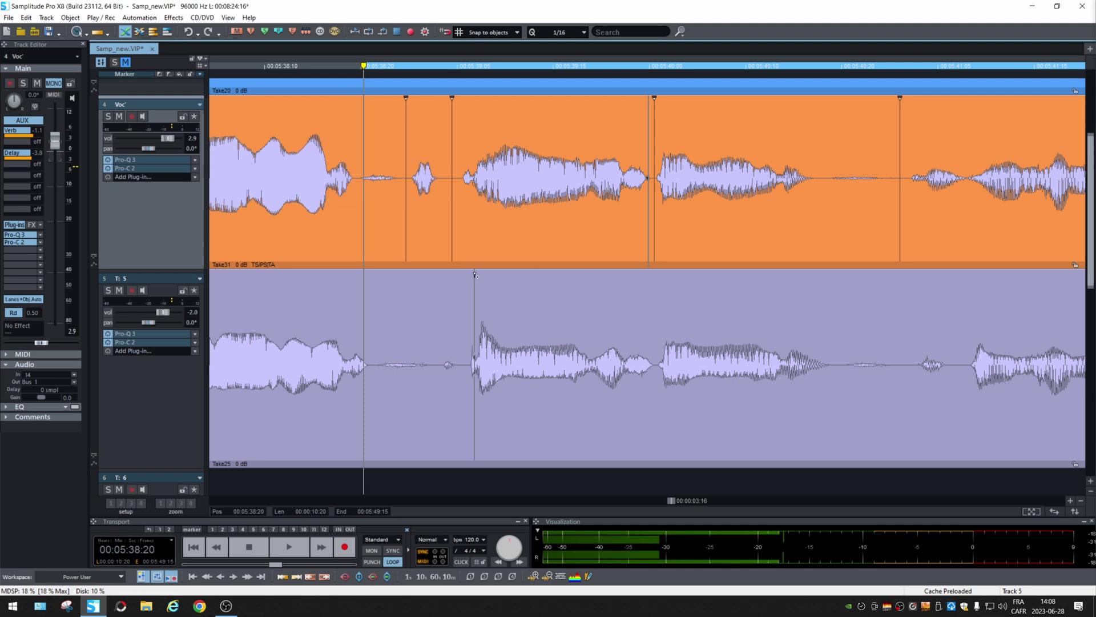
left_click_drag(454, 258, 449, 258)
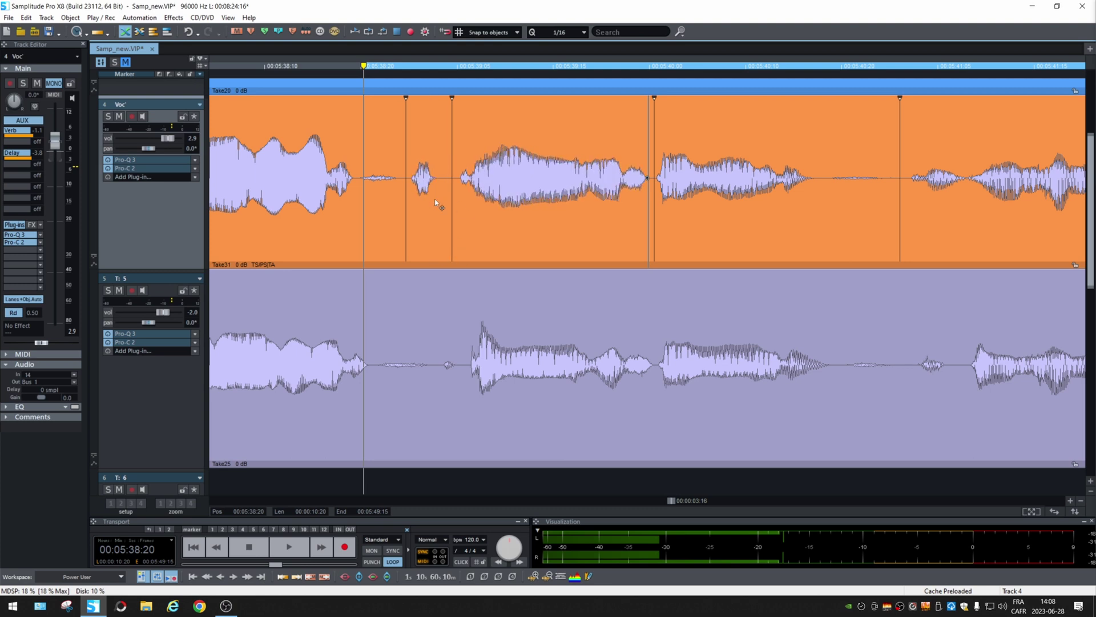
left_click_drag(440, 205, 444, 202)
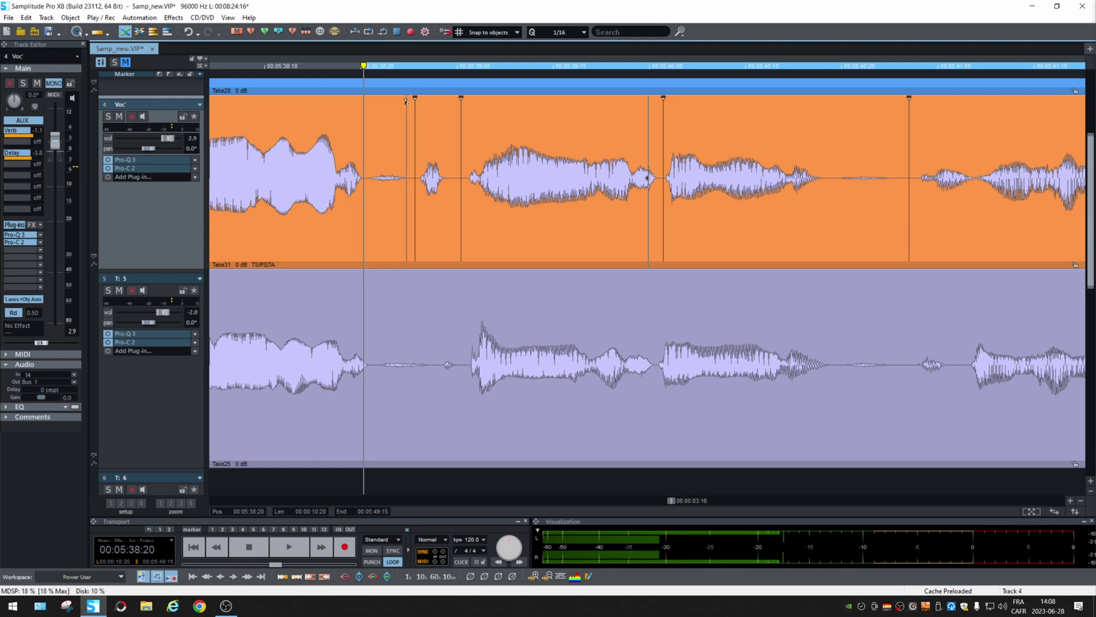
Step: Split Take31 at 00:05:39:00 and 00:05:39:05 and slide the short middle piece later
left_click(416, 66)
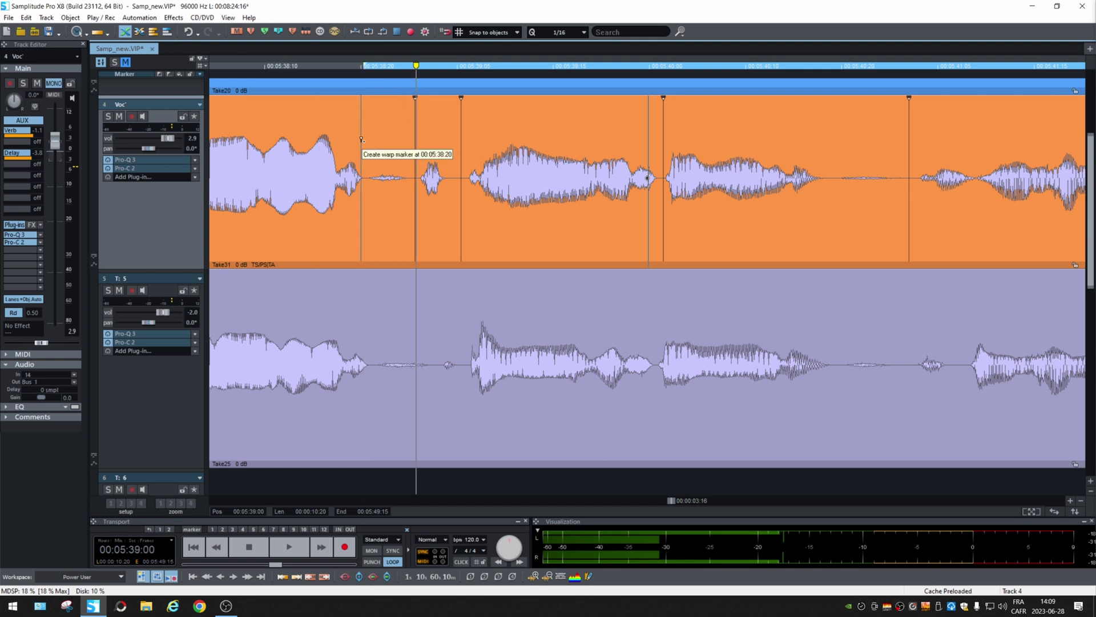
key("t")
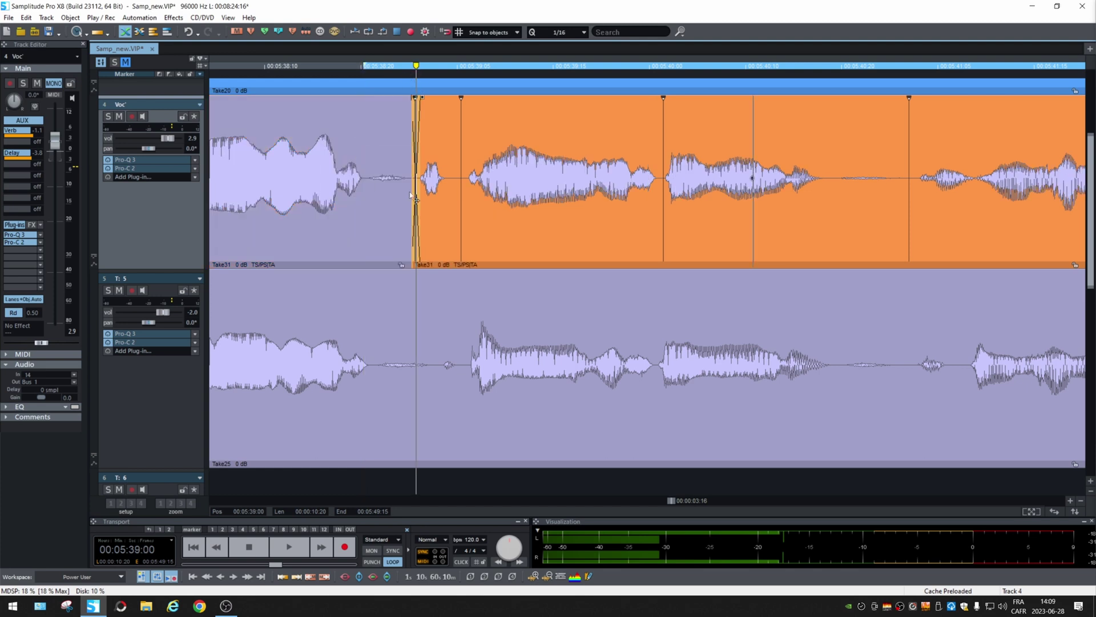
left_click(461, 66)
key("t")
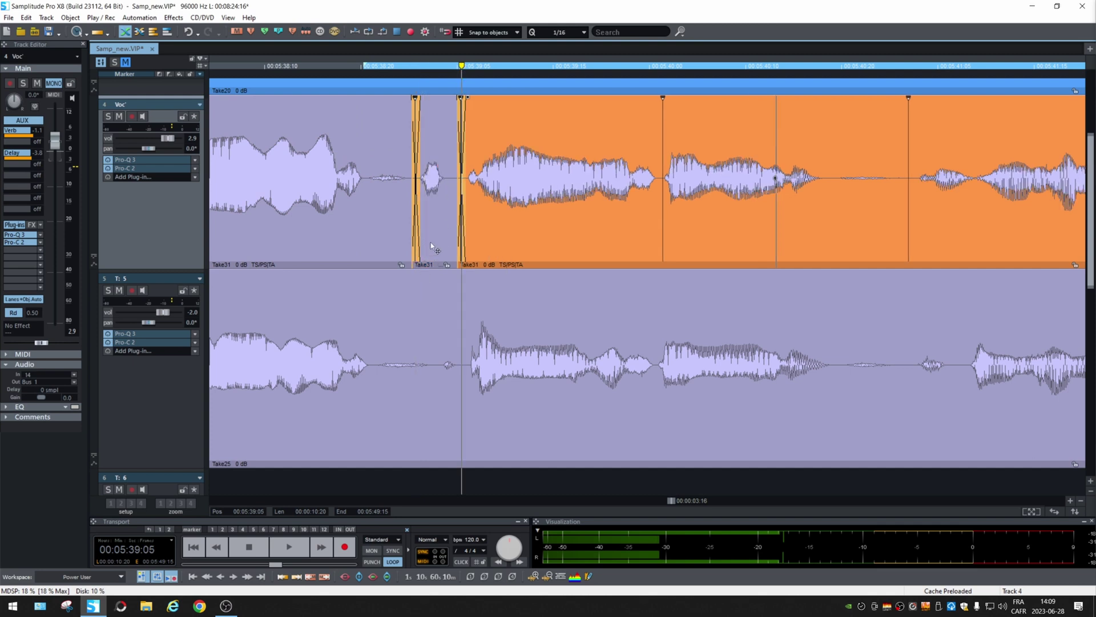
left_click_drag(433, 251, 451, 252)
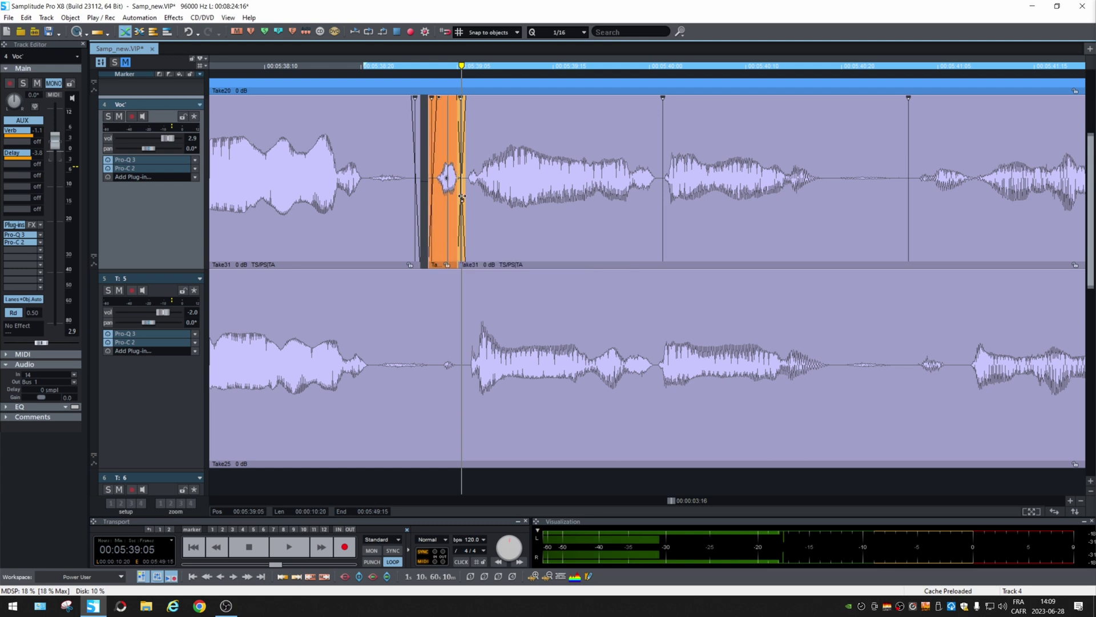
Step: Play back the edited passage from just before the cut
left_click(316, 63)
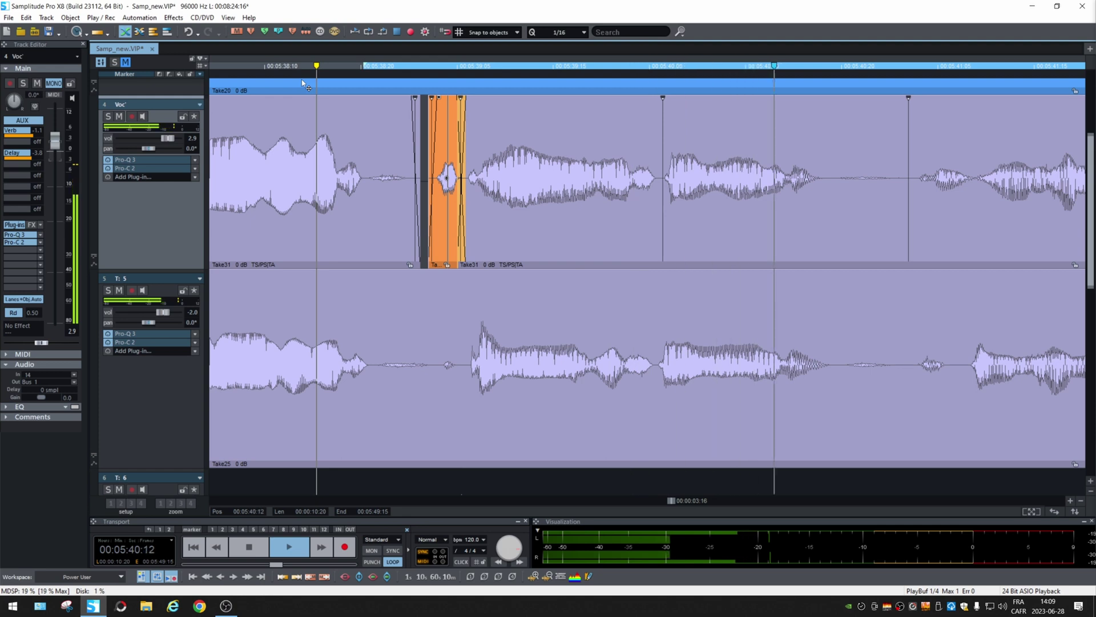
key("space")
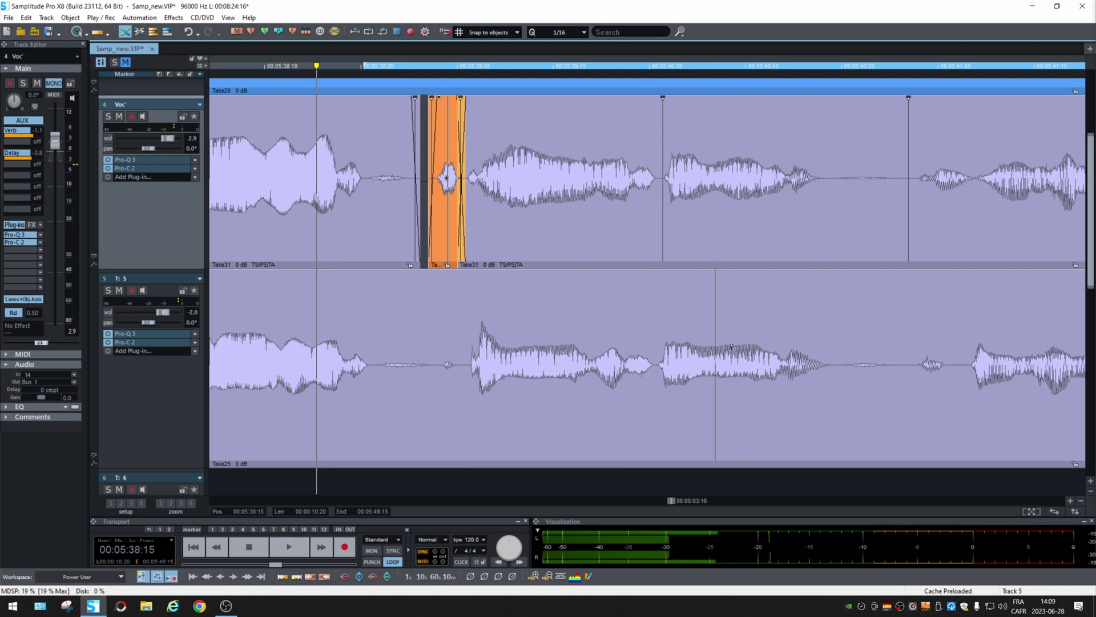
left_click_drag(672, 501, 674, 502)
Step: Select the whole Take31 object and audition the next passage
left_click(312, 150)
key("space")
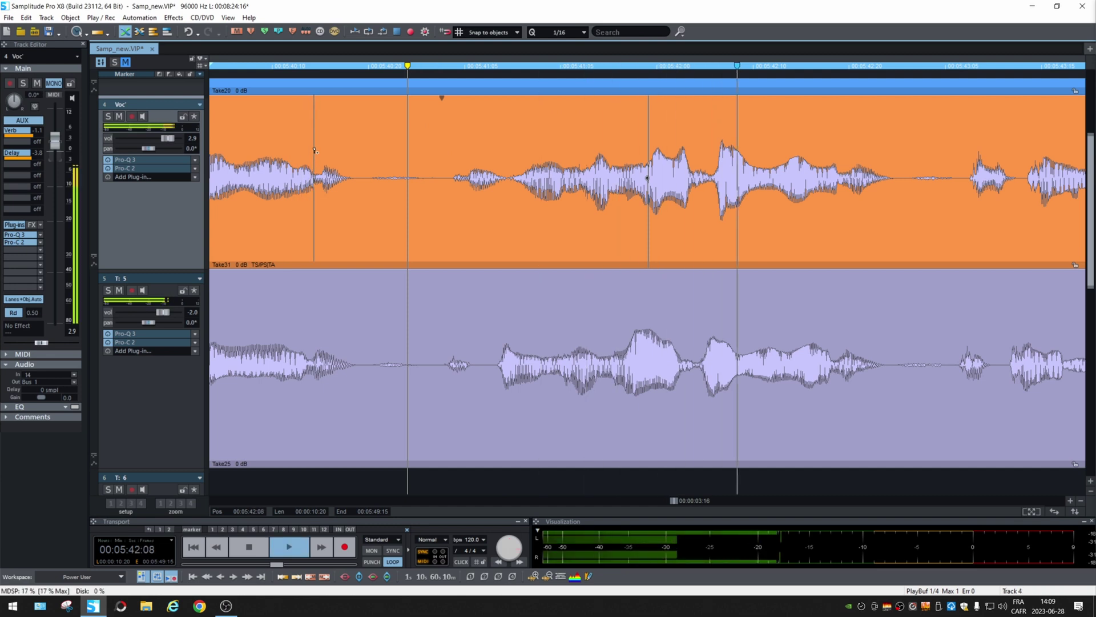
key("space")
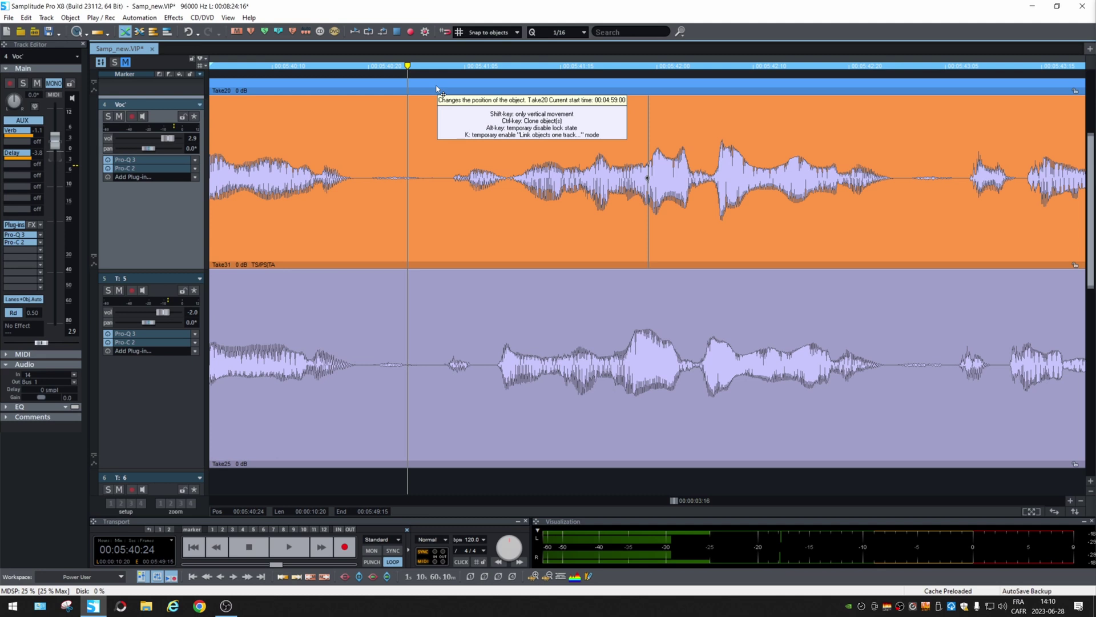
Step: Split Take31 at 00:05:41:01 and 00:05:43:00, then slide the middle piece earlier to 00:05:41:00
left_click(433, 65)
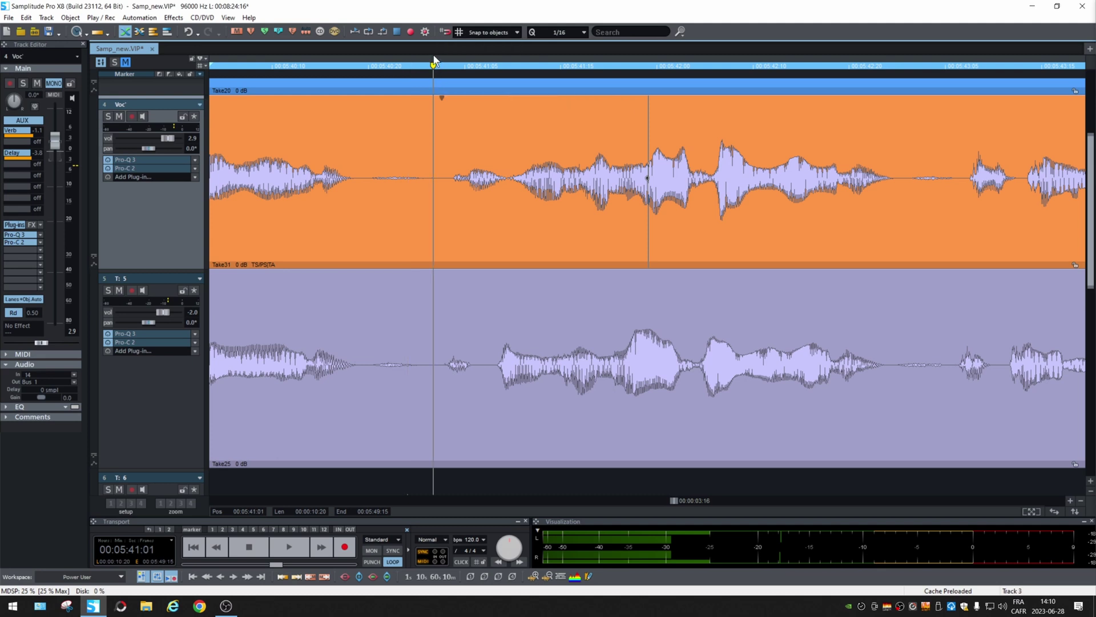
key("t")
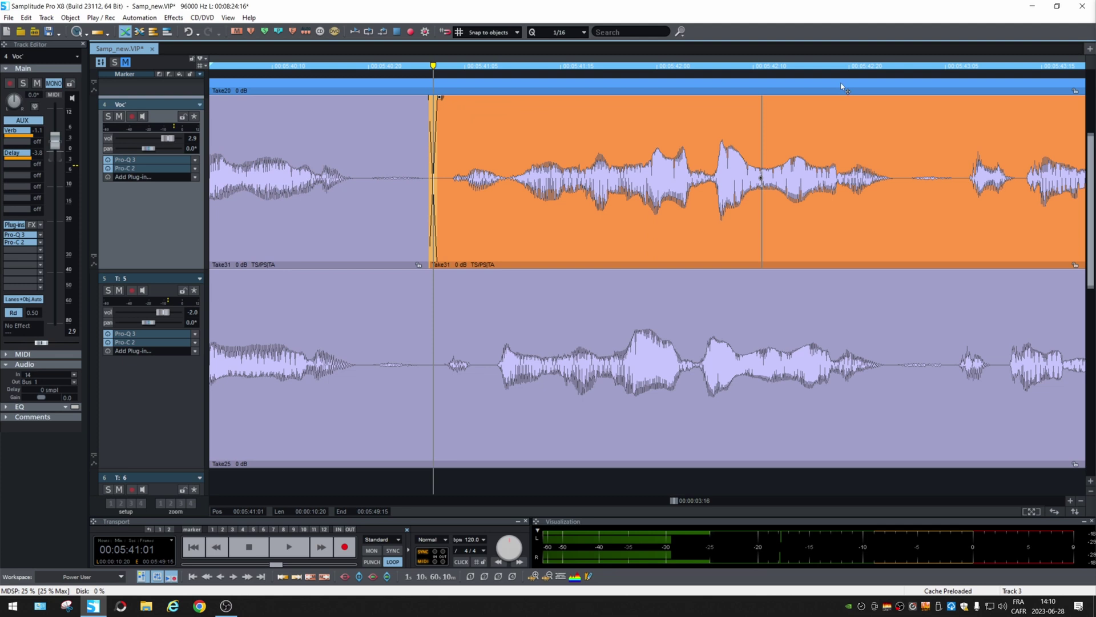
left_click(901, 73)
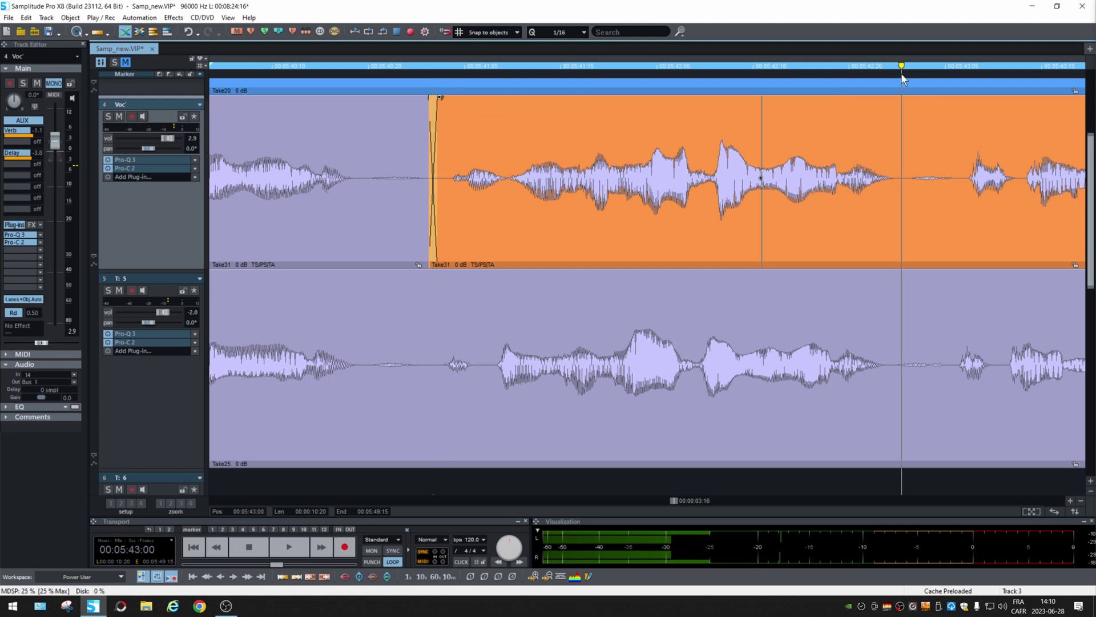
key("t")
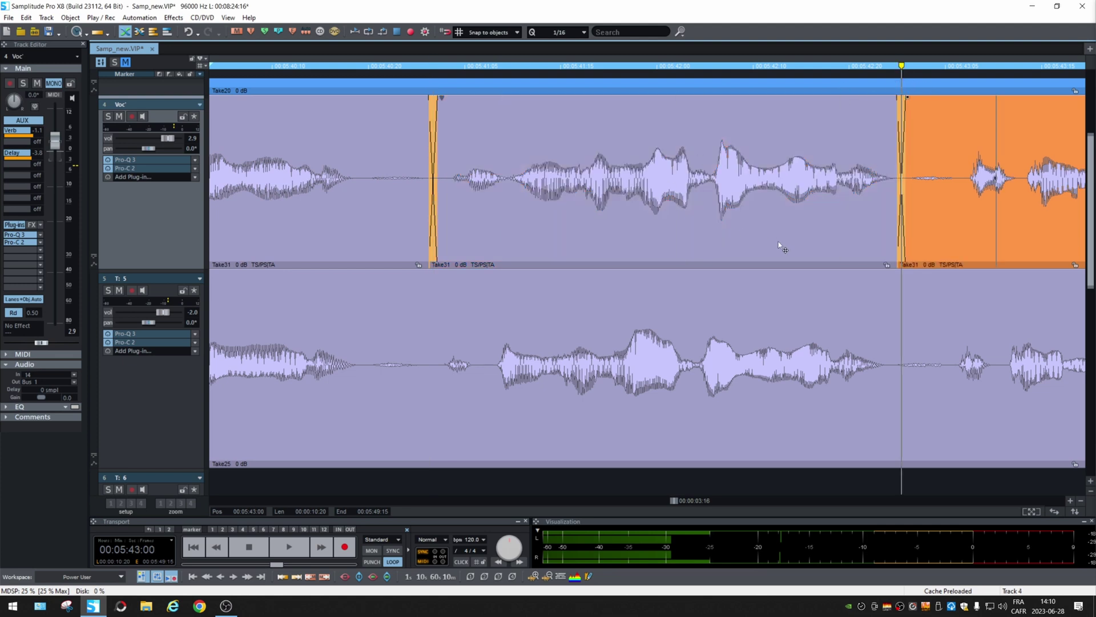
left_click_drag(779, 247, 768, 252)
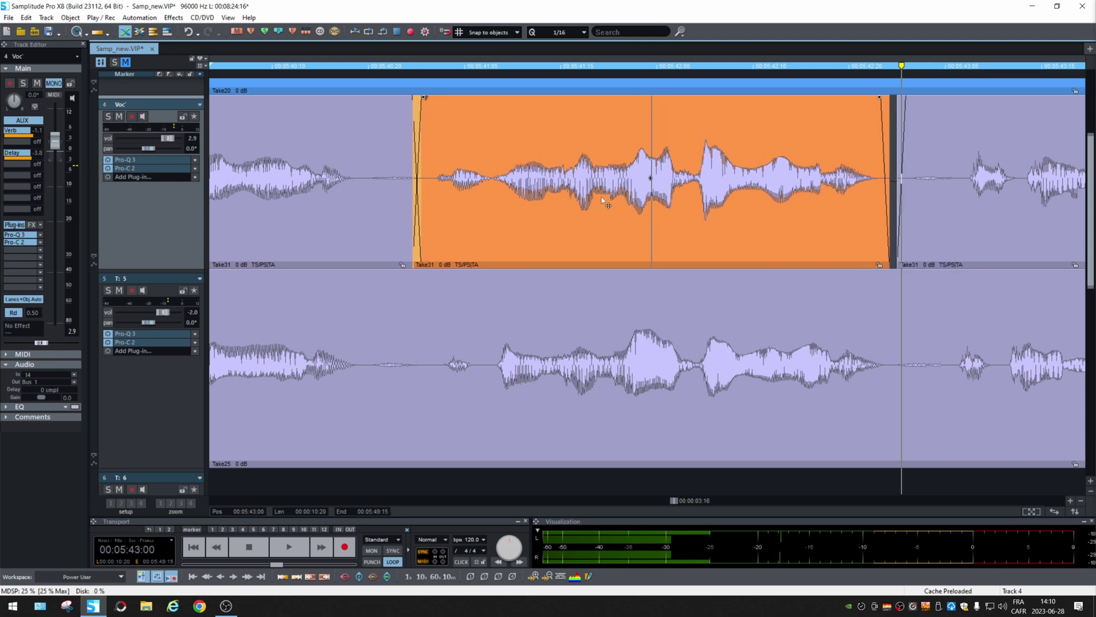
Step: Play from just before the moved piece to check the timing
left_click(394, 65)
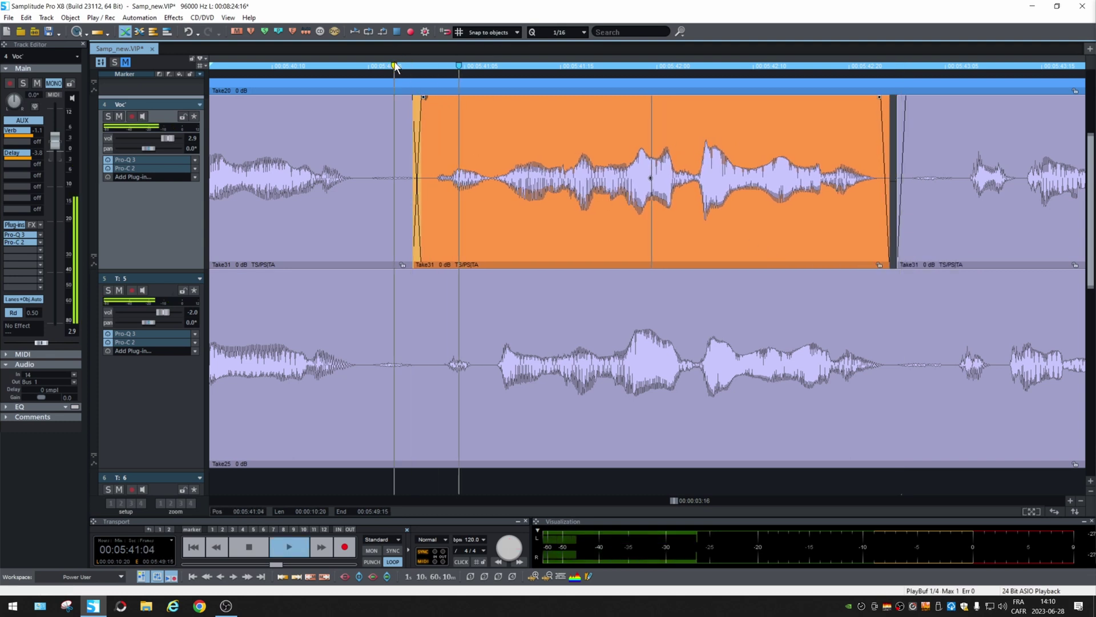
key("space")
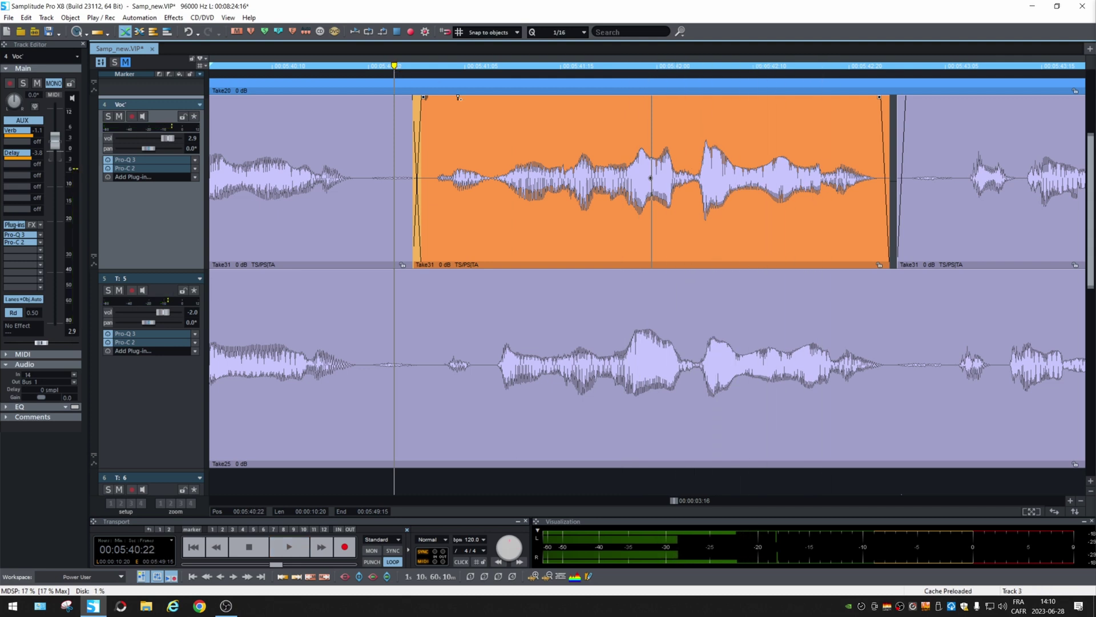
left_click_drag(675, 499, 677, 501)
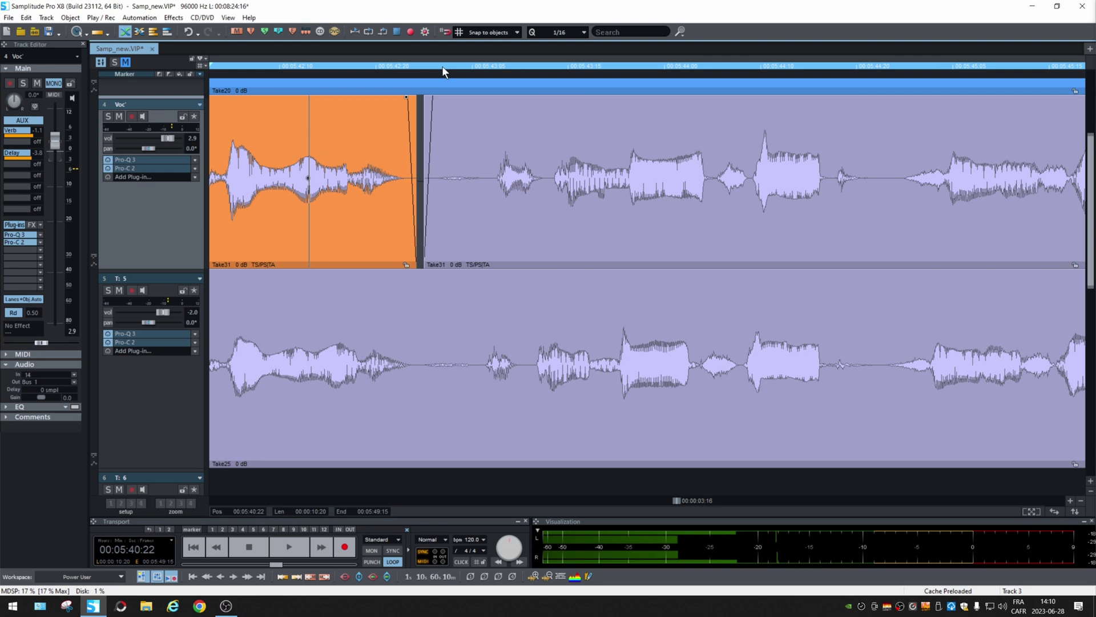
Step: Audition the moved piece, then drag the later Take31 piece's warp marker left to compress its start
left_click(442, 67)
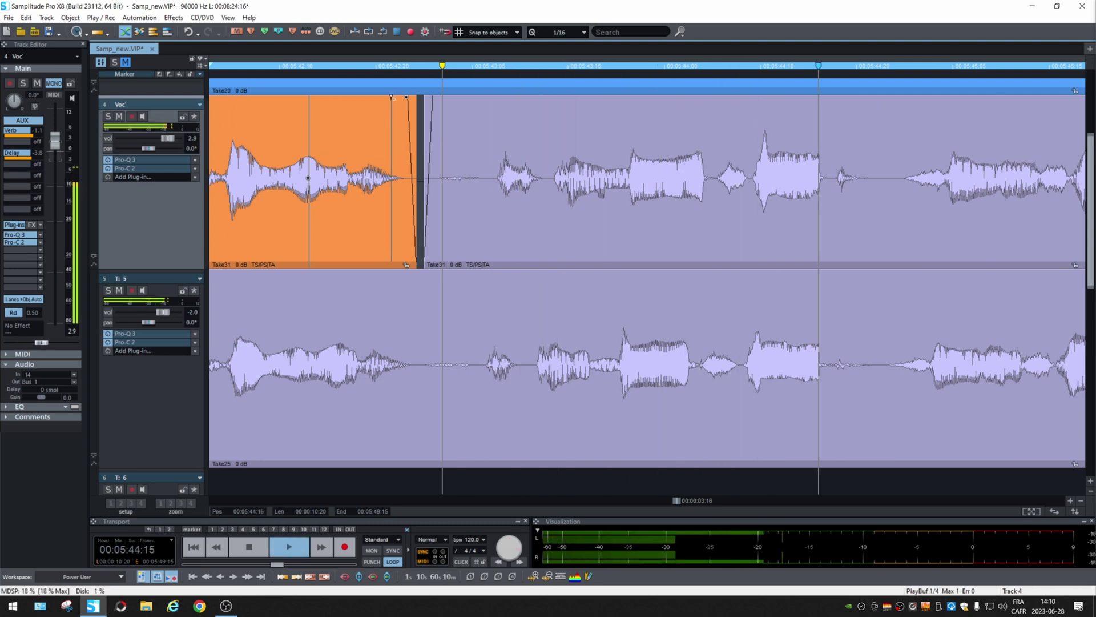
key("space")
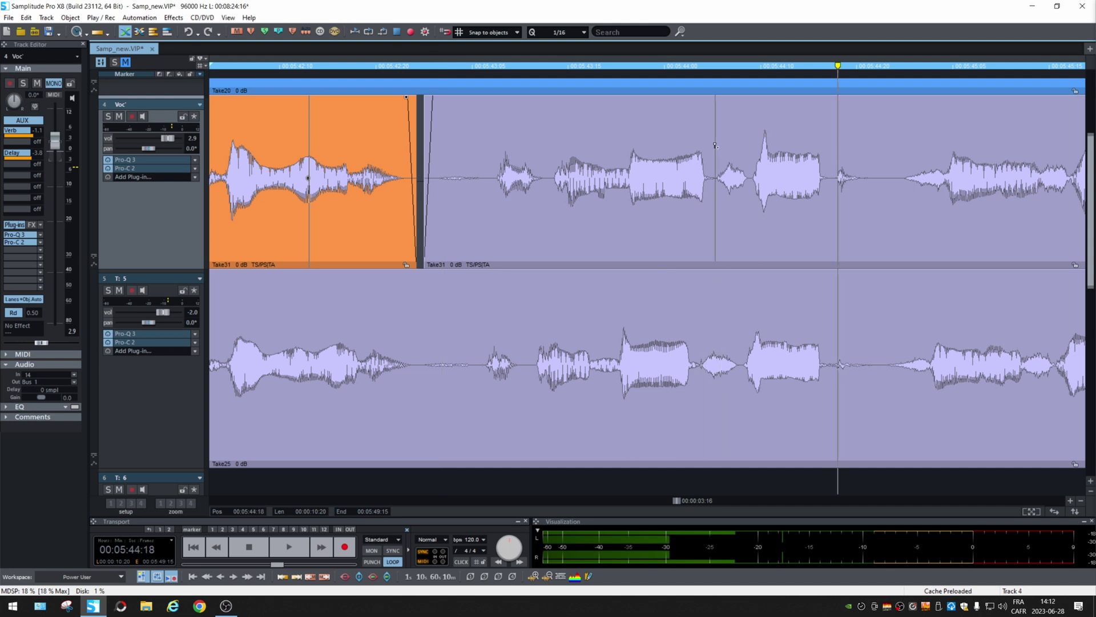
left_click(760, 163)
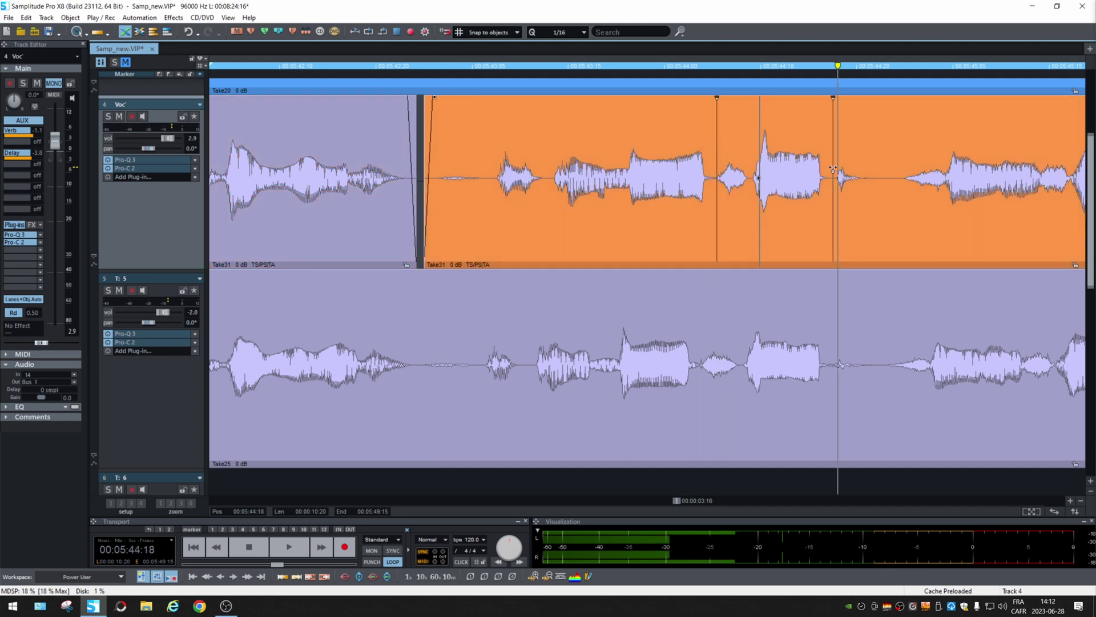
left_click_drag(717, 145, 705, 149)
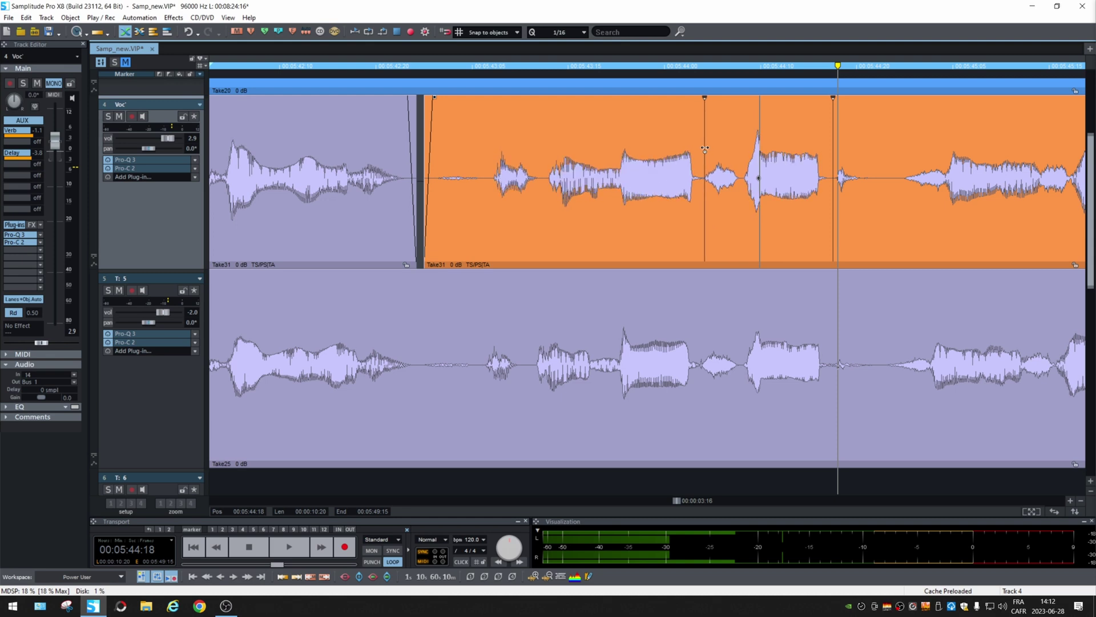
Step: Play the squeezed phrase, then undo the squeeze and play the original timing for comparison
left_click(375, 68)
key("space")
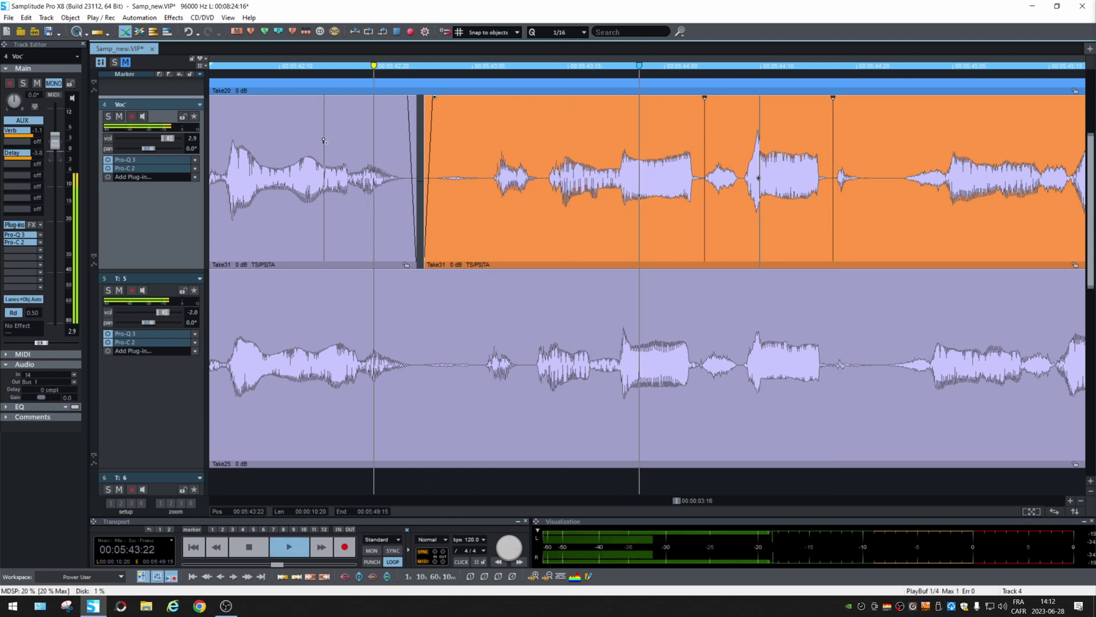
key("space")
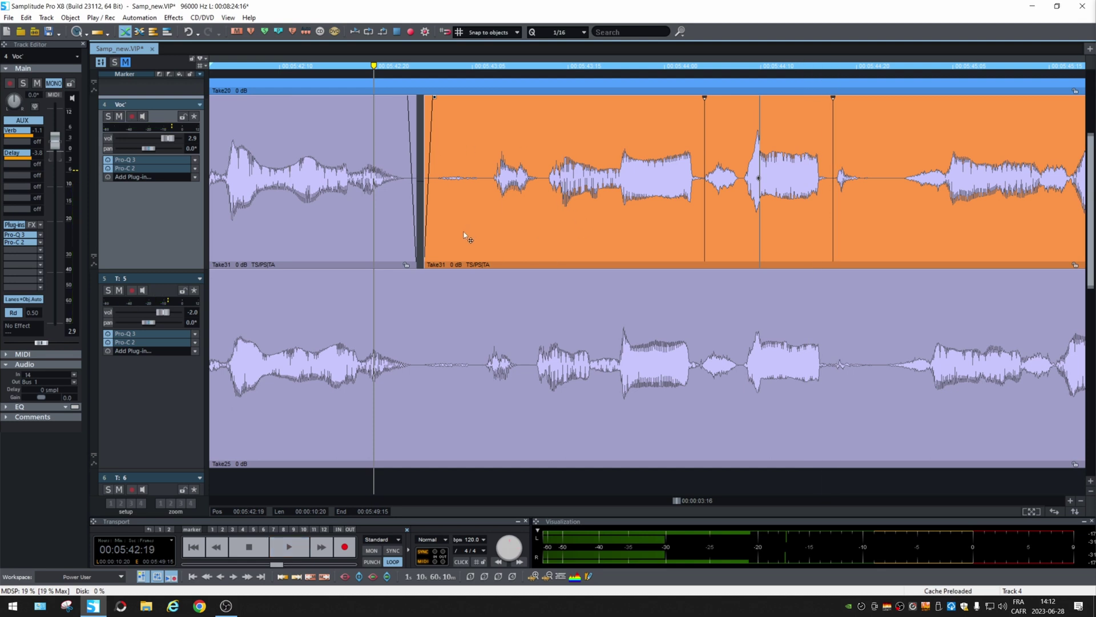
key("ctrl+z")
key("space")
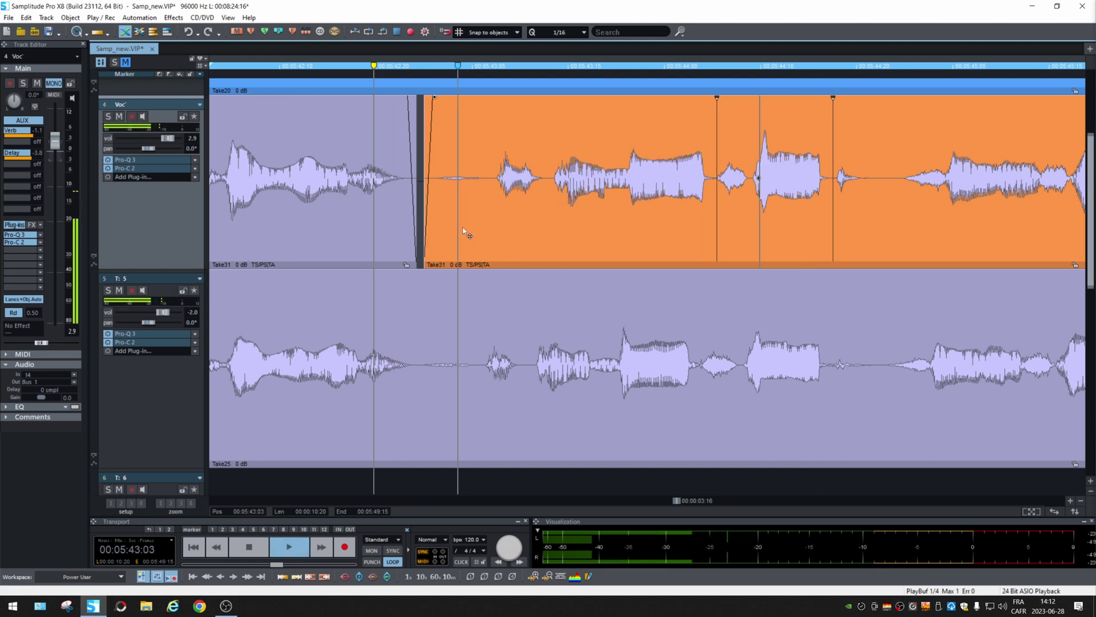
key("space")
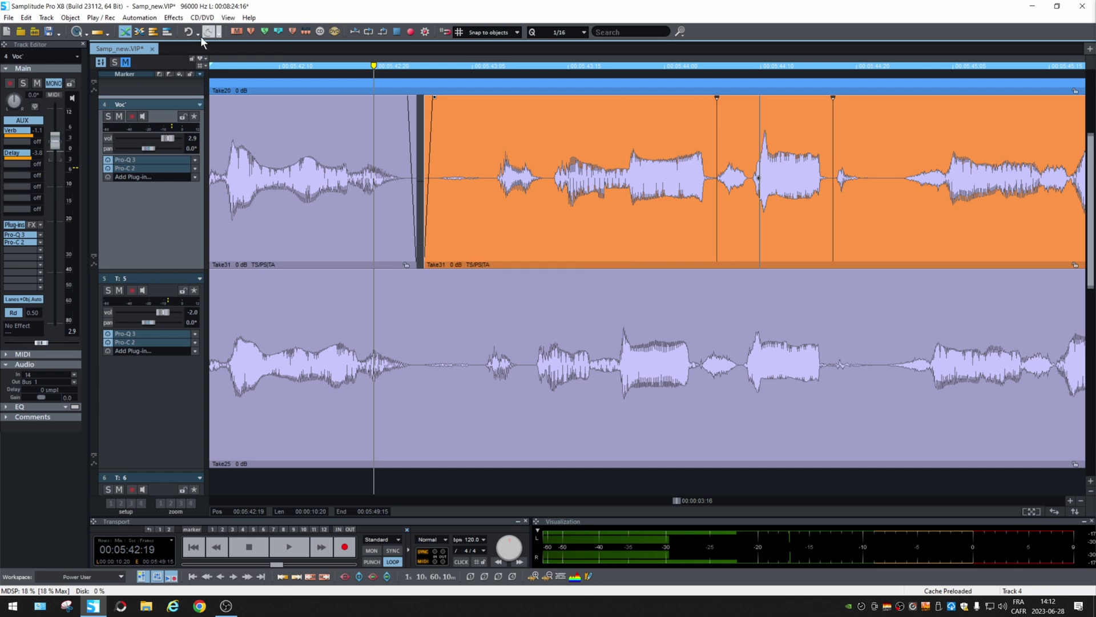
Step: Restore the squeeze with Edit > Redo and play the phrase again
left_click(44, 19)
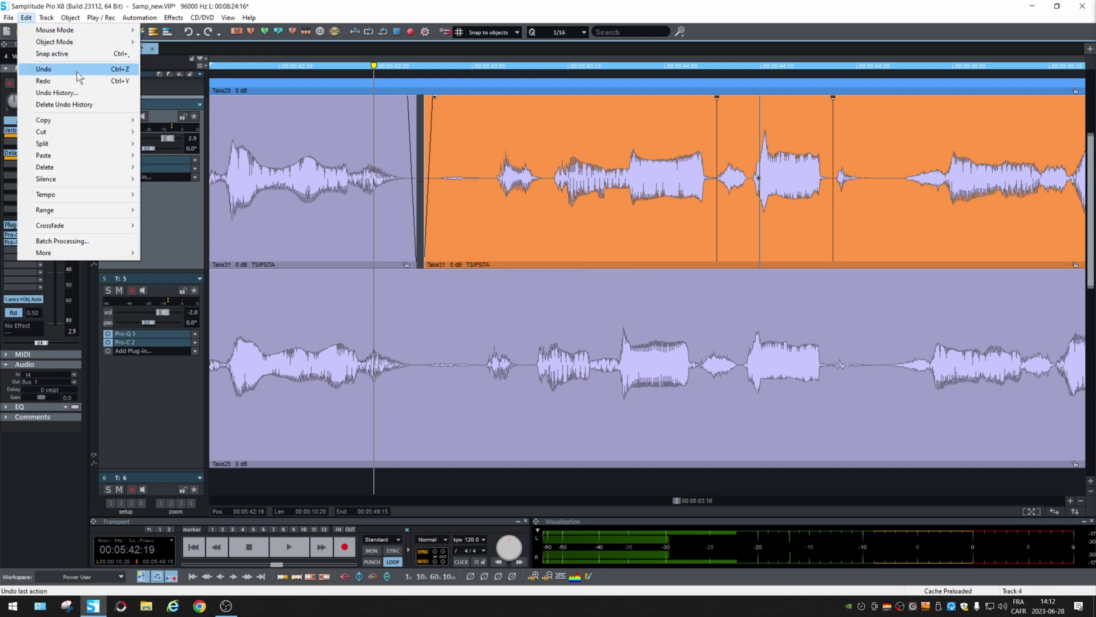
left_click(43, 84)
key("space")
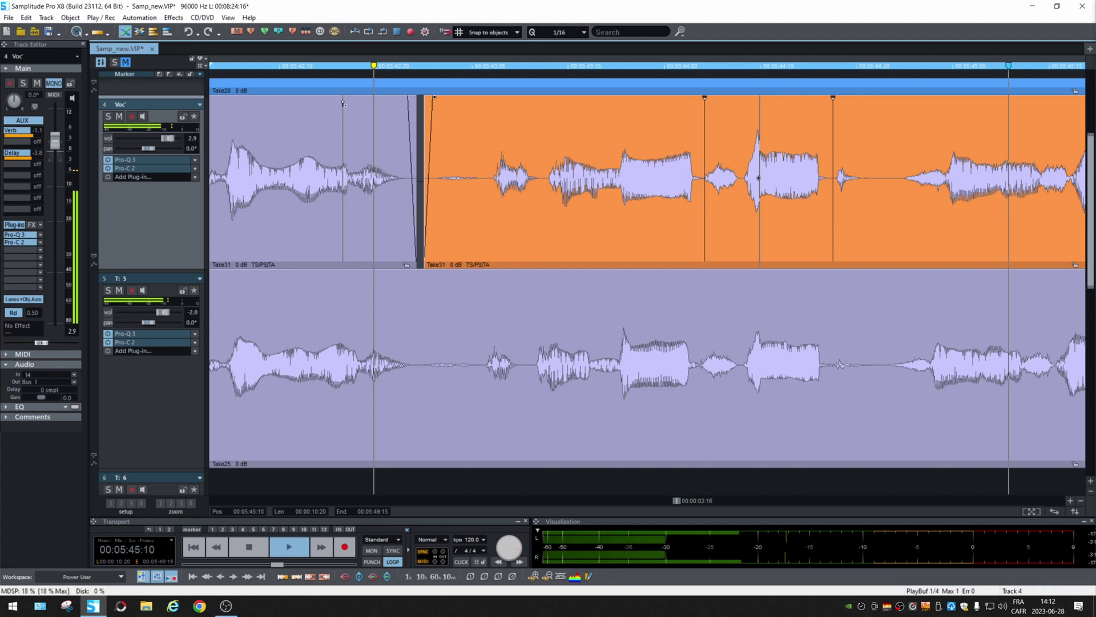
key("space")
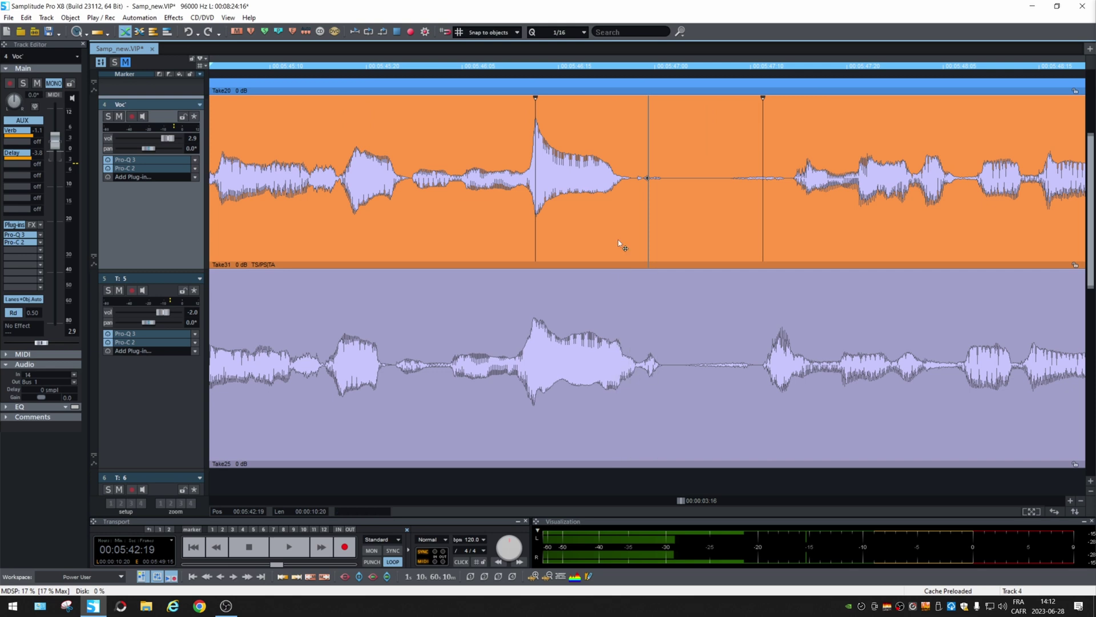
Step: Add a warp marker at 00:05:46:22 in Take31 and drag it later to stretch the note
left_click(527, 144)
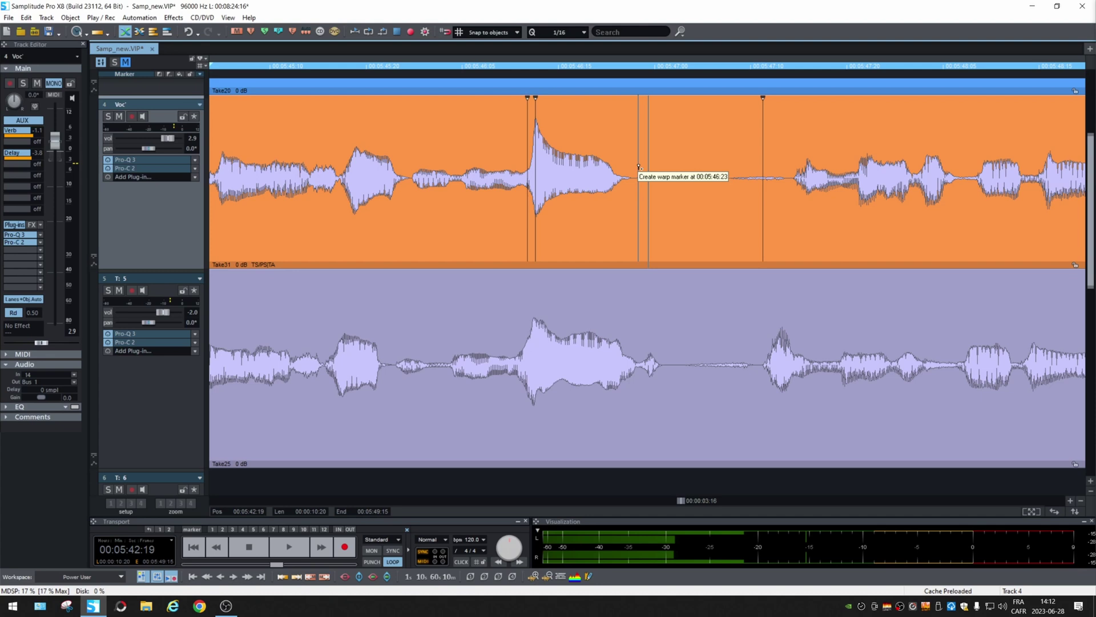
left_click(638, 167)
mouse_move(639, 164)
left_mouse_down()
mouse_move(660, 166)
mouse_move(648, 165)
left_mouse_up()
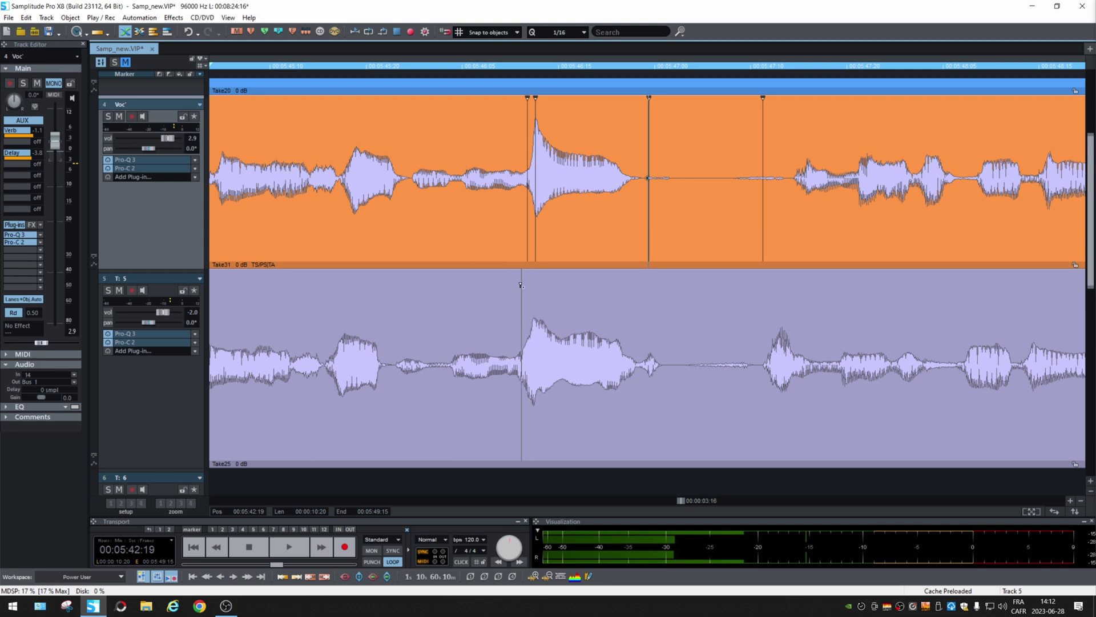
Step: Play back the stretched passage from near the phrase's start
left_click(284, 65)
key("space")
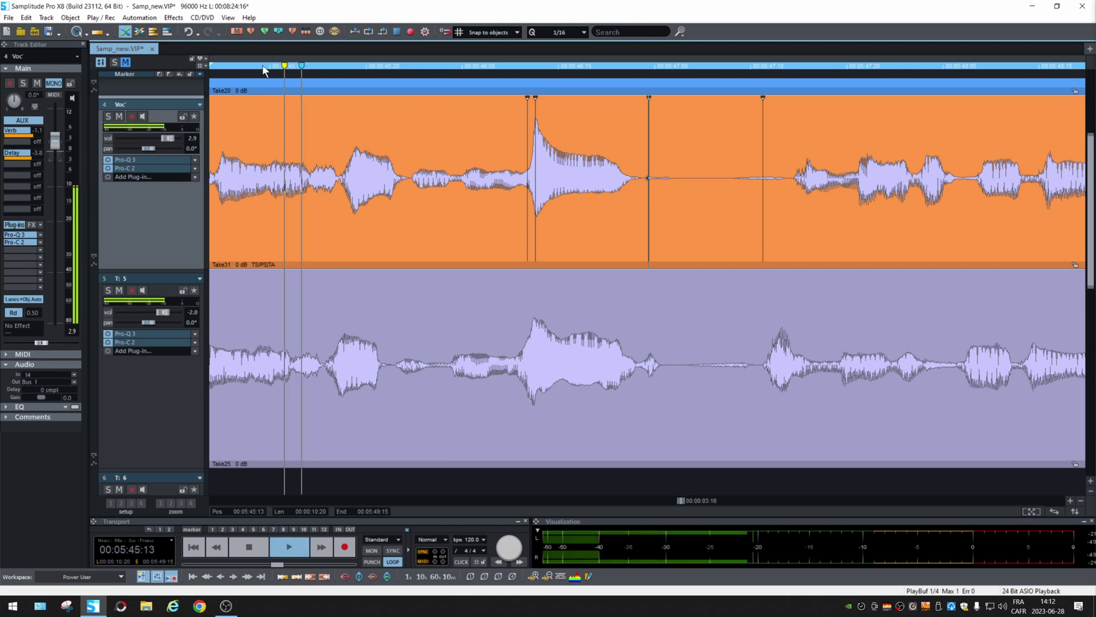
key("space")
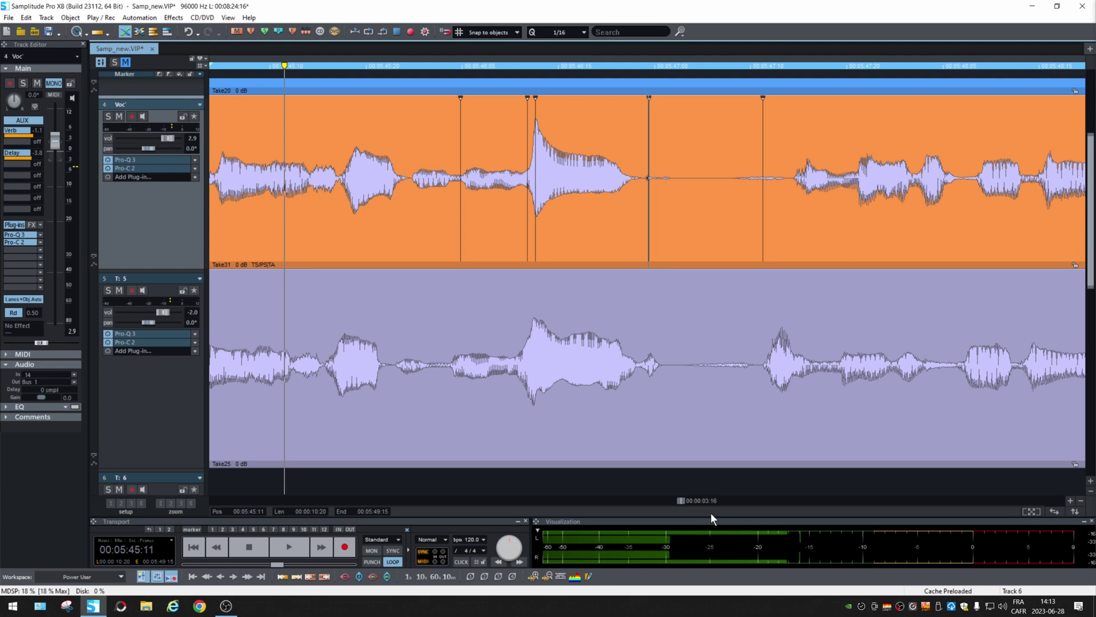
Step: Pull the phrase's opening and first warp marker slightly earlier, then audition the realigned phrase
scroll(682, 500, "left", 2)
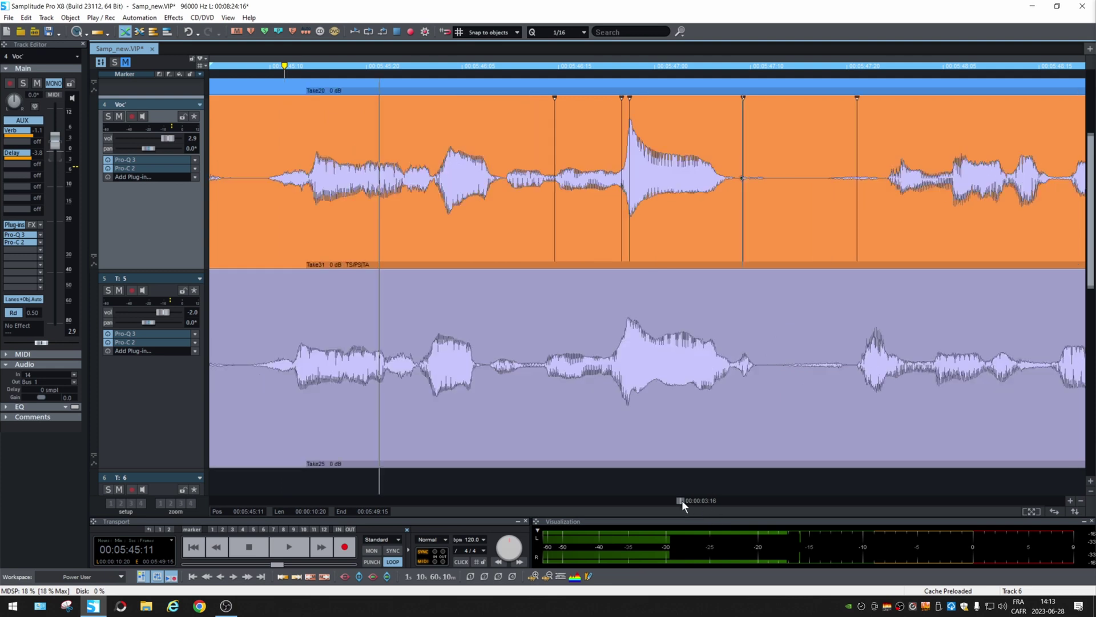
scroll(680, 500, "right", 2)
scroll(682, 500, "left", 1)
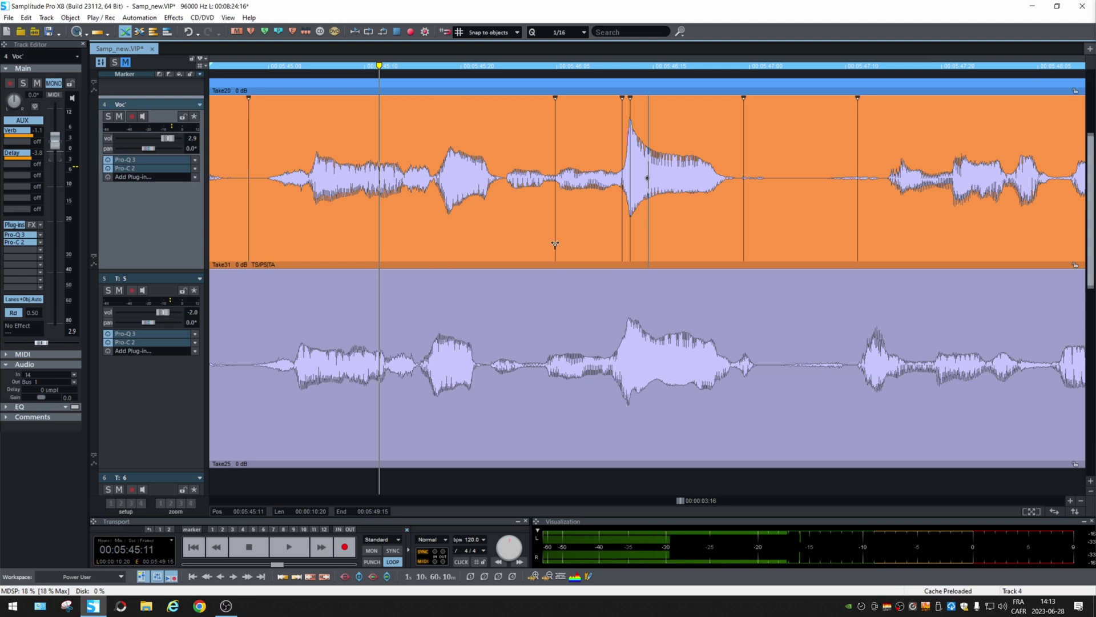
left_click_drag(555, 243, 549, 244)
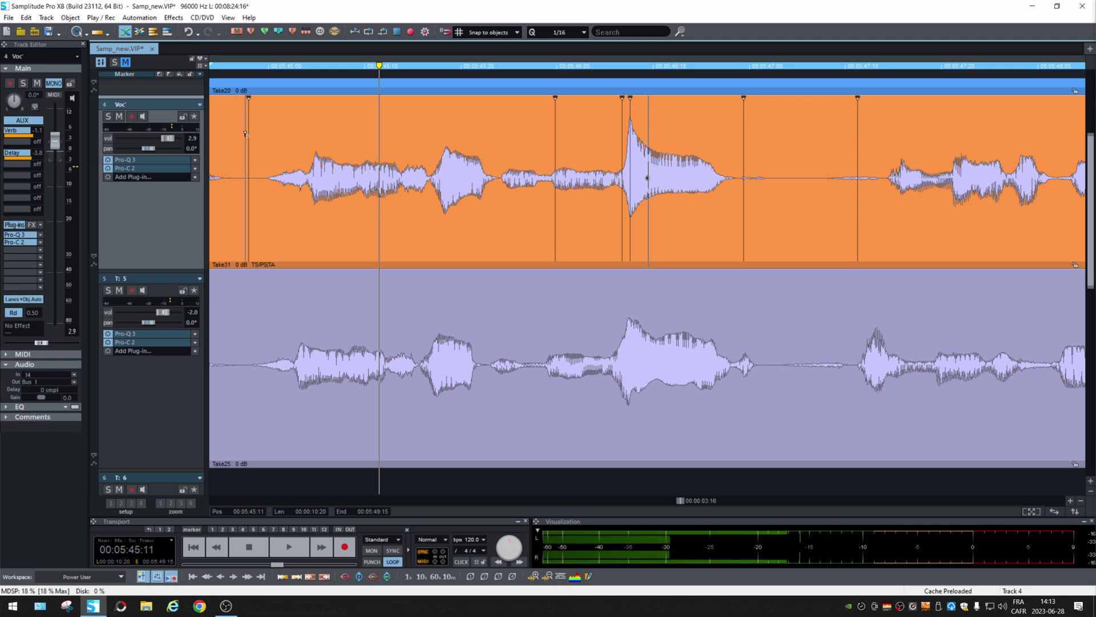
left_click_drag(249, 137, 236, 139)
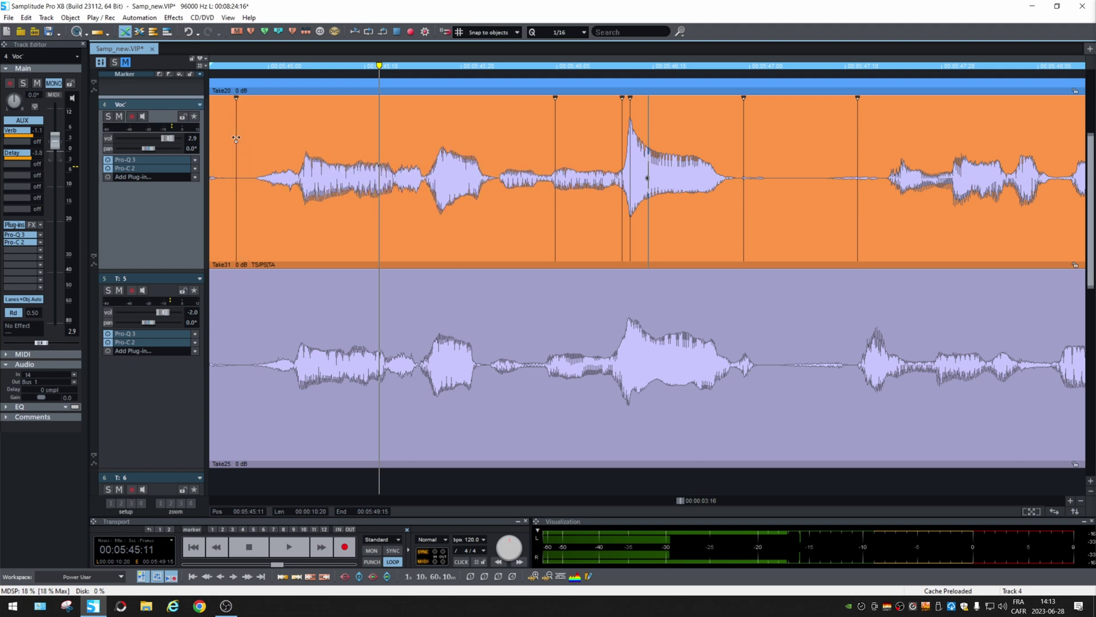
left_click(229, 66)
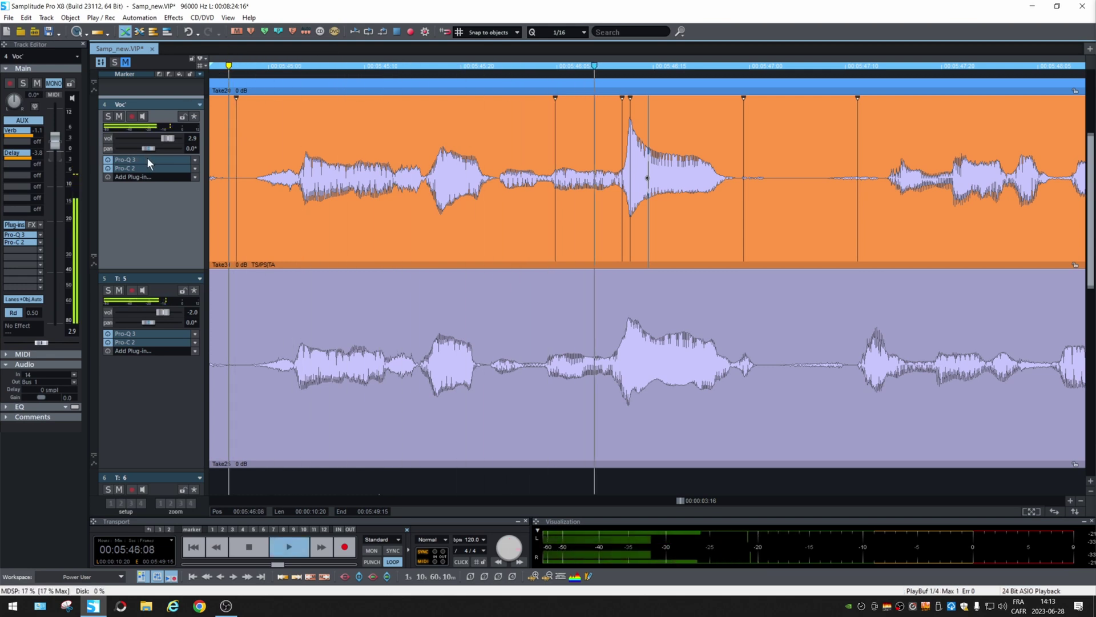
key("space")
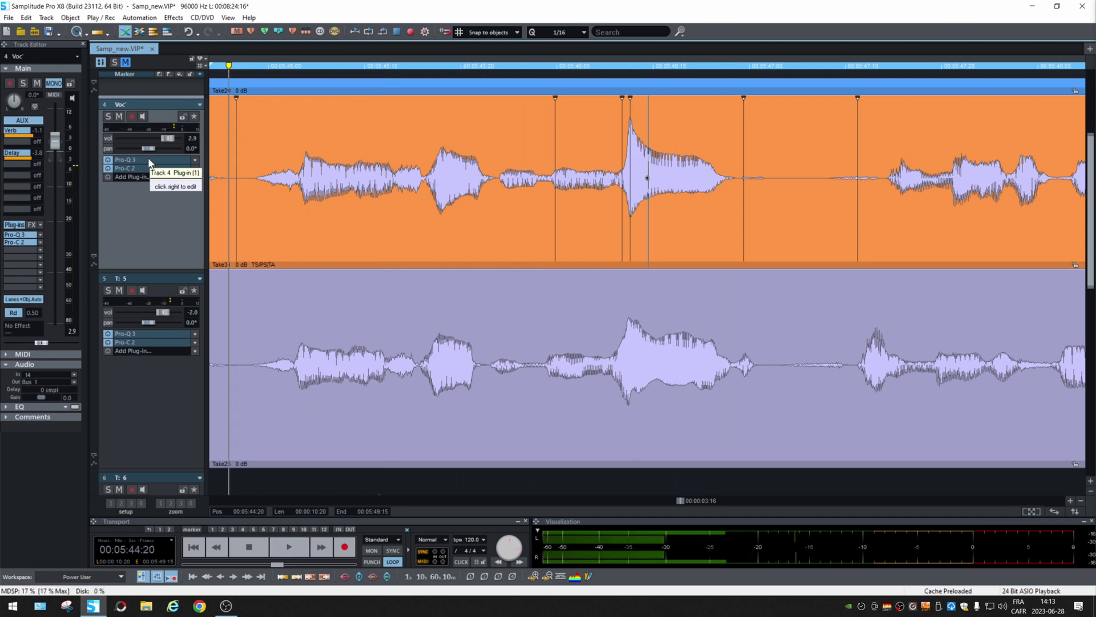